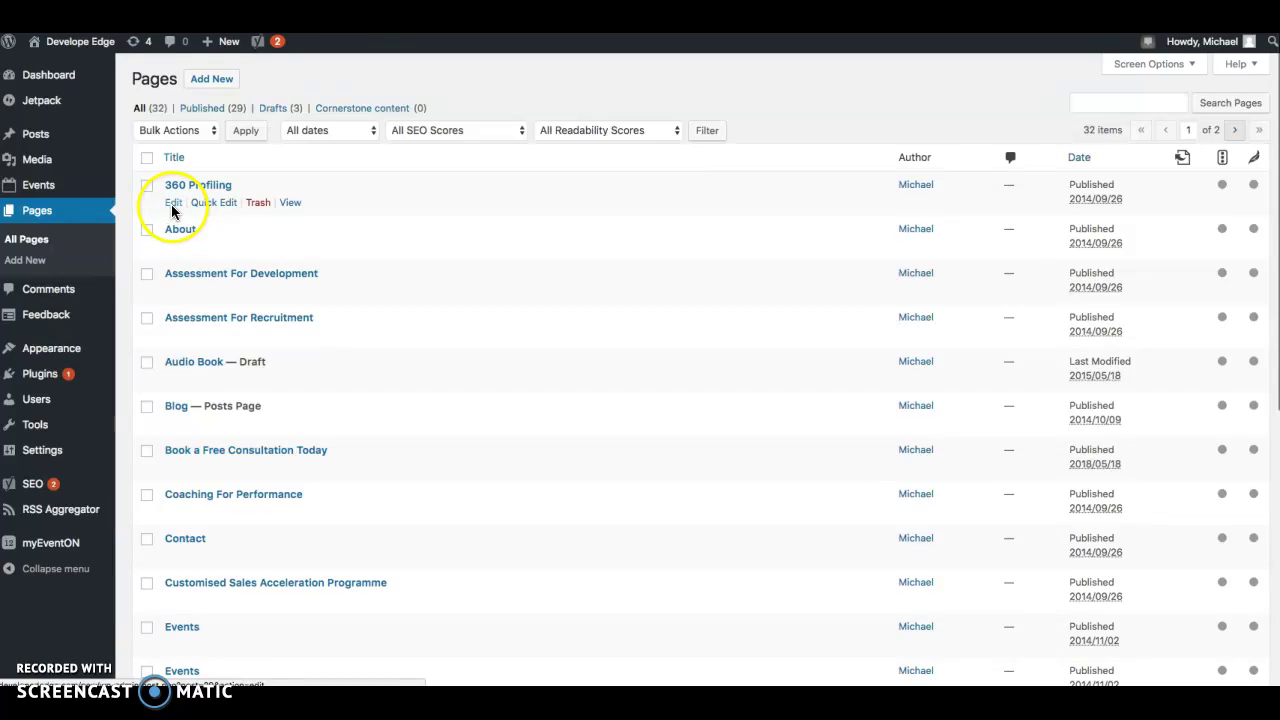
Open the 360 Profiling page for editing and open the meta description in its Yoast SEO snippet editor.
{"action": "left_click", "coordinate": [170, 205]}
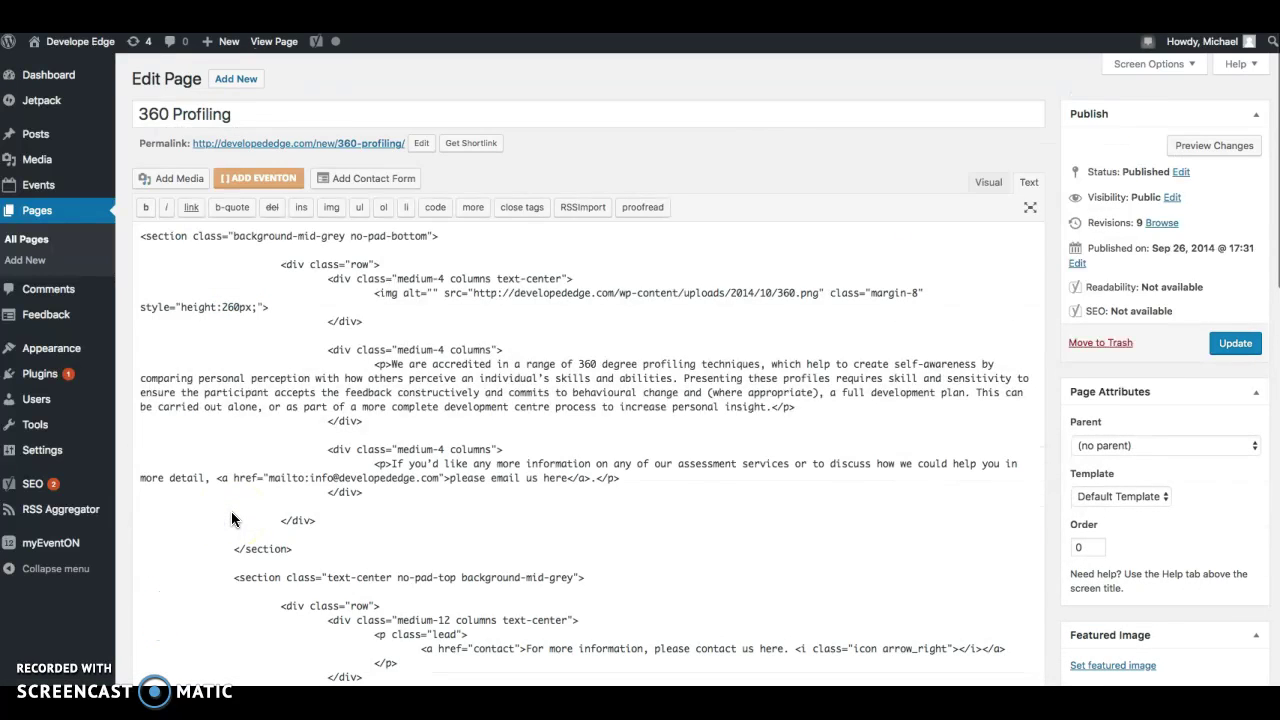
{"action": "scroll", "coordinate": [231, 515], "scroll_direction": "down", "scroll_amount": 6}
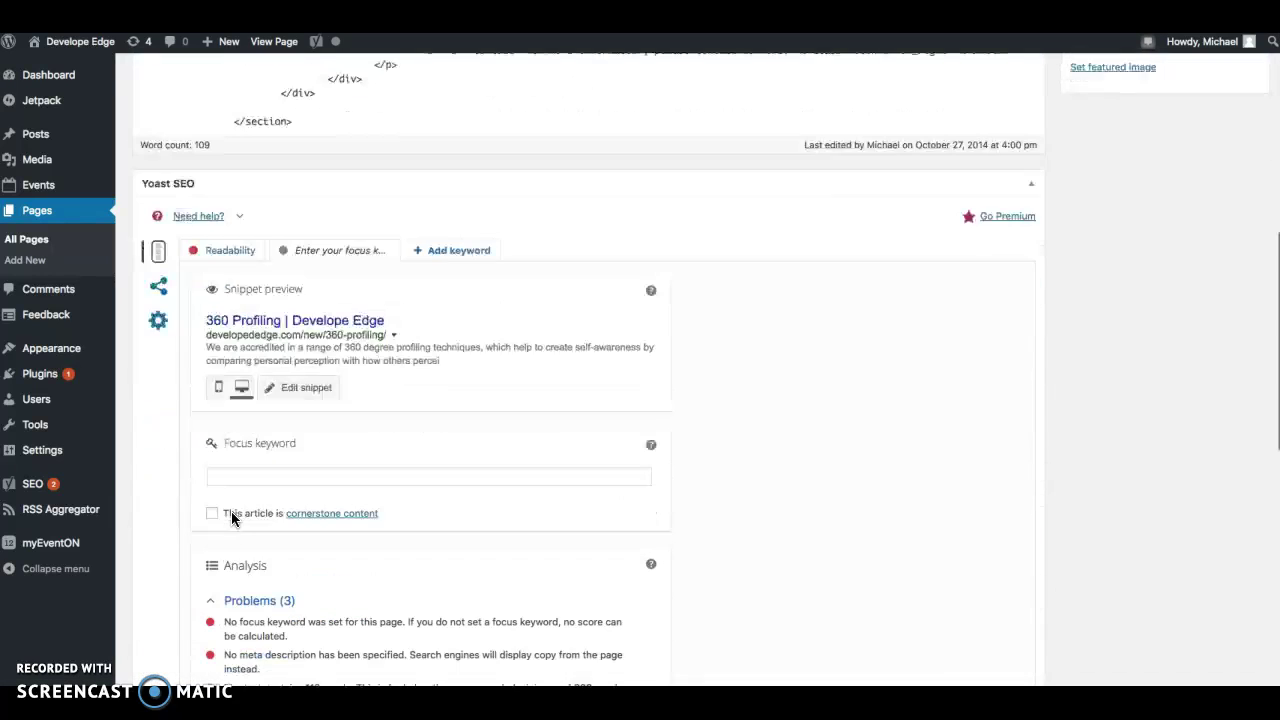
{"action": "left_click", "coordinate": [237, 450]}
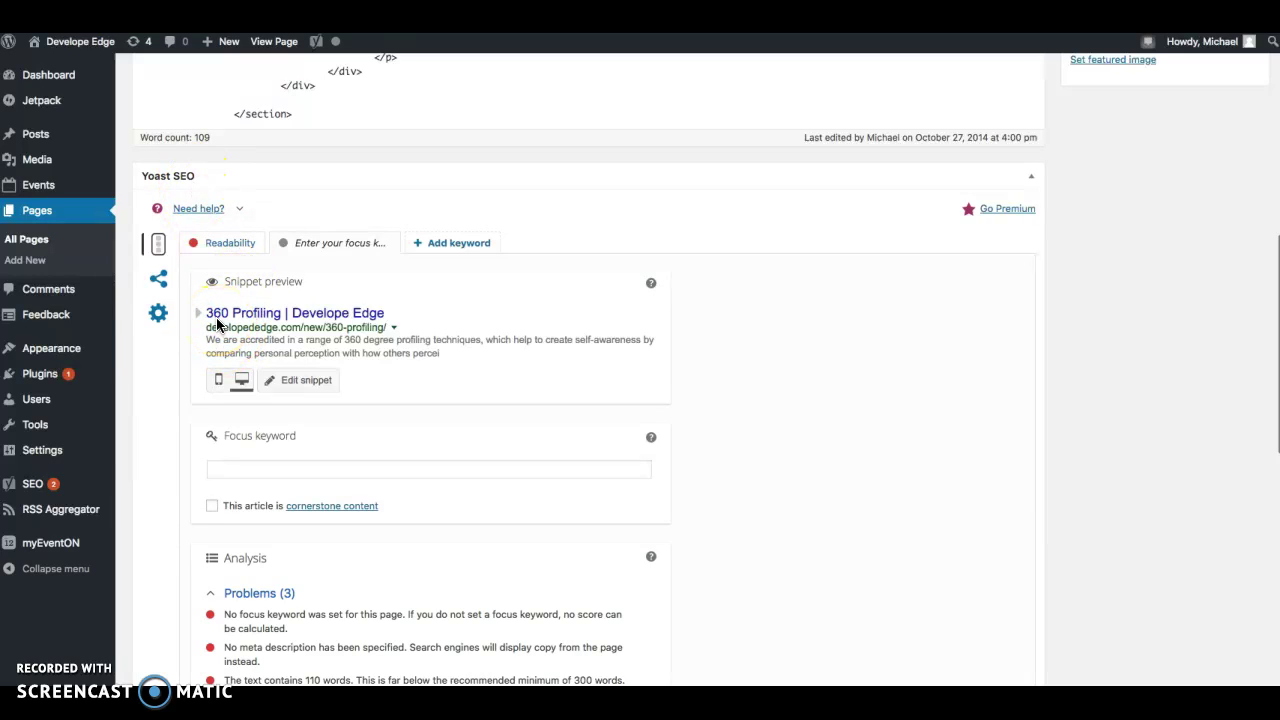
{"action": "scroll", "coordinate": [217, 324], "scroll_direction": "down", "scroll_amount": 1}
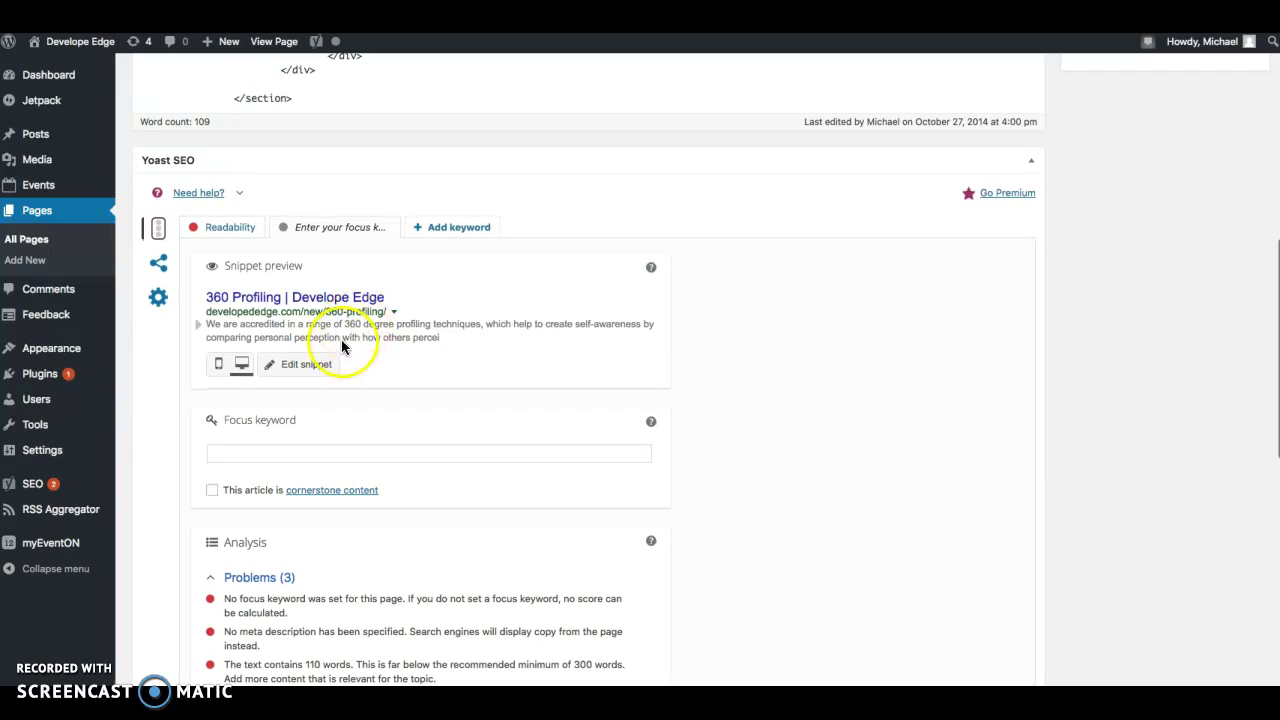
{"action": "left_click_drag", "start_coordinate": [442, 338], "coordinate": [206, 323]}
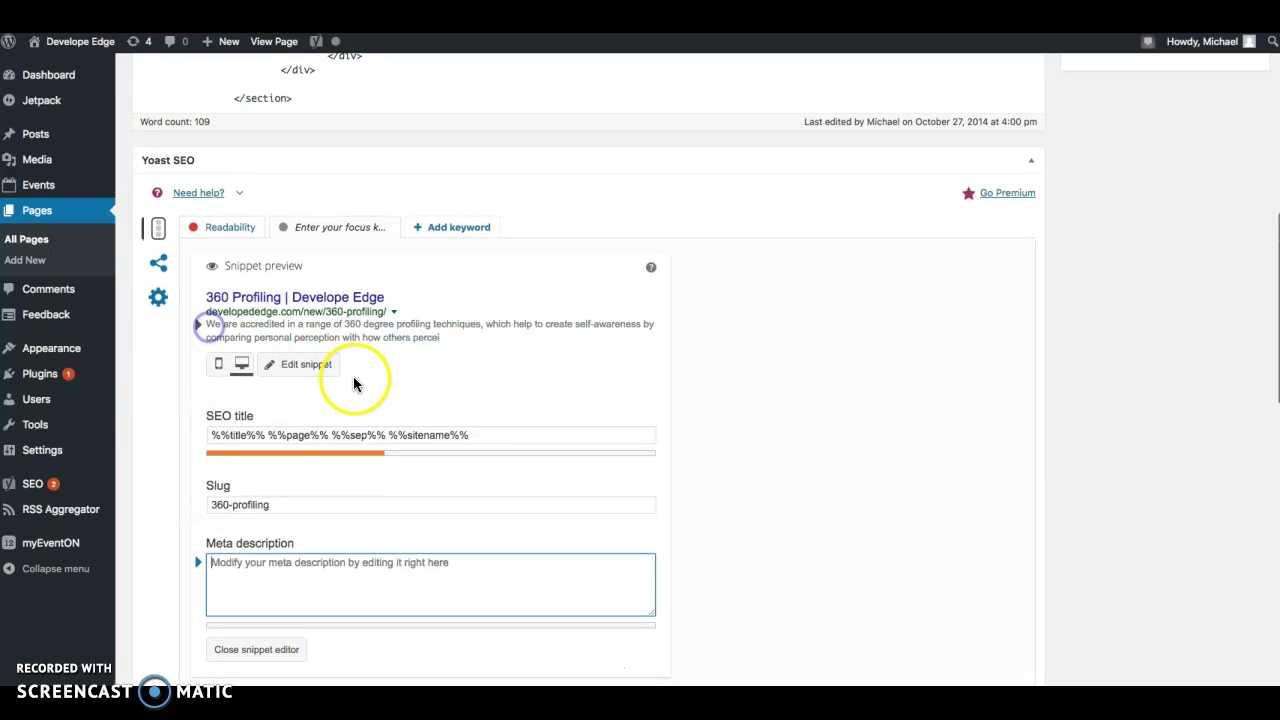
Preview the search snippet in the mobile view and switch it back to the desktop view.
{"action": "left_click", "coordinate": [219, 369]}
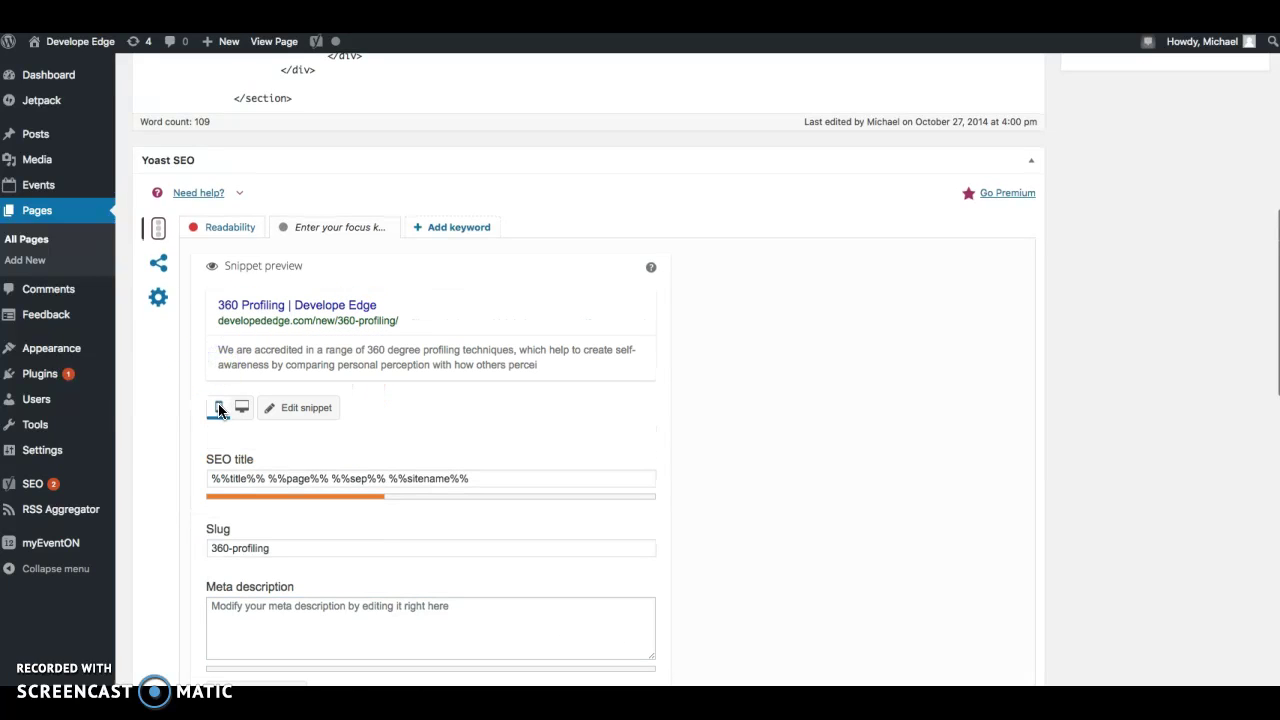
{"action": "left_click", "coordinate": [243, 407]}
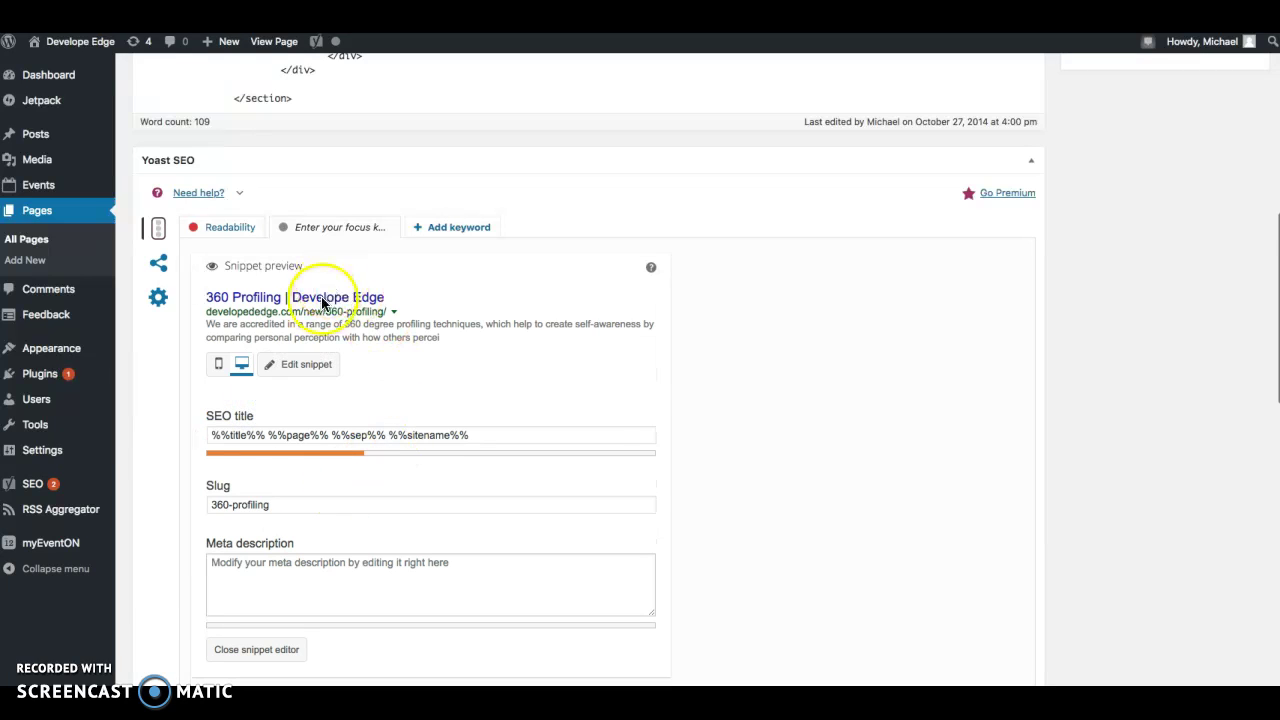
{"action": "scroll", "coordinate": [367, 449], "scroll_direction": "down", "scroll_amount": 2}
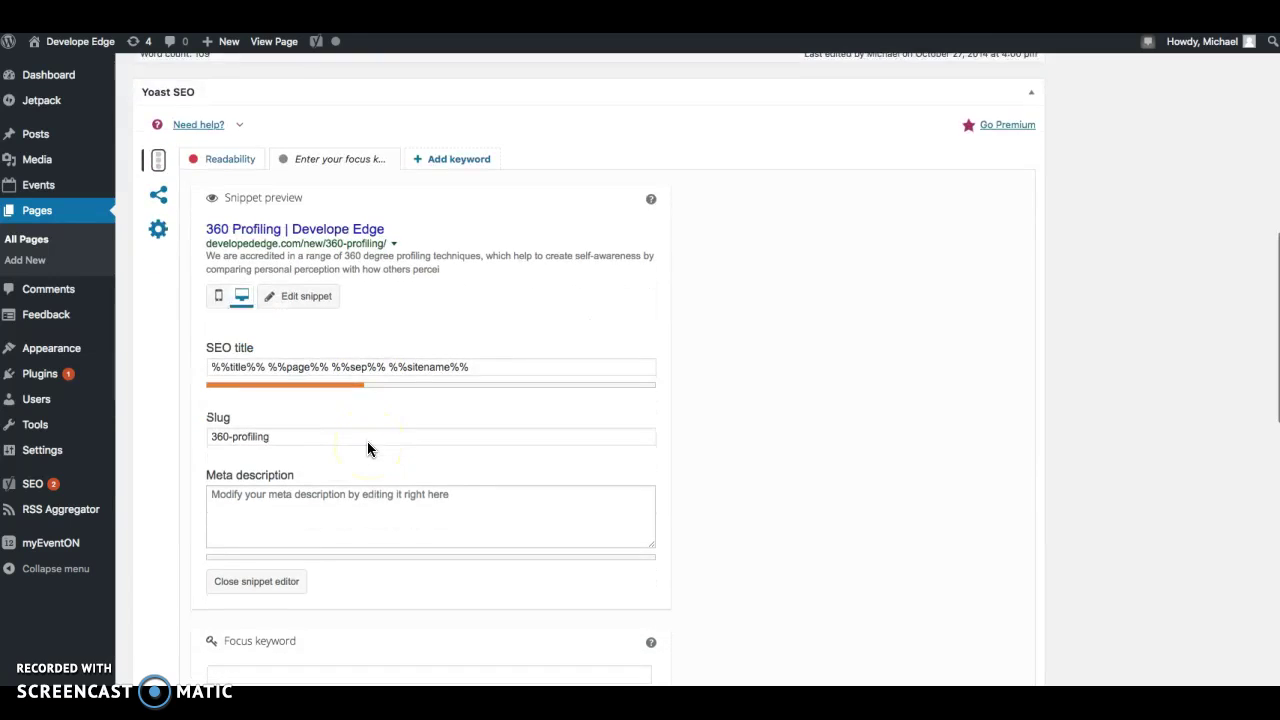
Set the page's focus keyword to Medical Sales Training.
{"action": "scroll", "coordinate": [300, 451], "scroll_direction": "down", "scroll_amount": 3}
{"action": "scroll", "coordinate": [298, 448], "scroll_direction": "down", "scroll_amount": 2}
{"action": "left_click", "coordinate": [357, 266]}
{"action": "scroll", "coordinate": [299, 409], "scroll_direction": "down", "scroll_amount": 2}
{"action": "left_click", "coordinate": [291, 357]}
{"action": "left_click", "coordinate": [310, 443]}
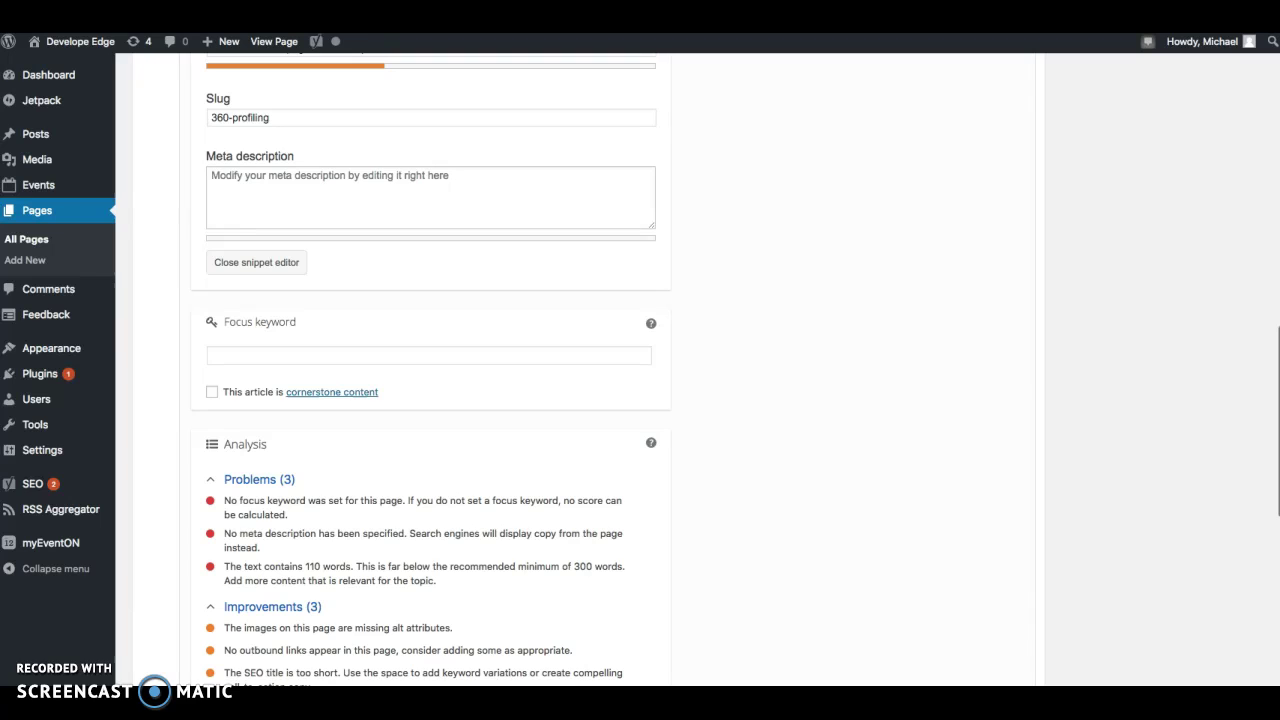
{"action": "left_click", "coordinate": [509, 355]}
{"action": "type", "text": "Medical Sales Training"}
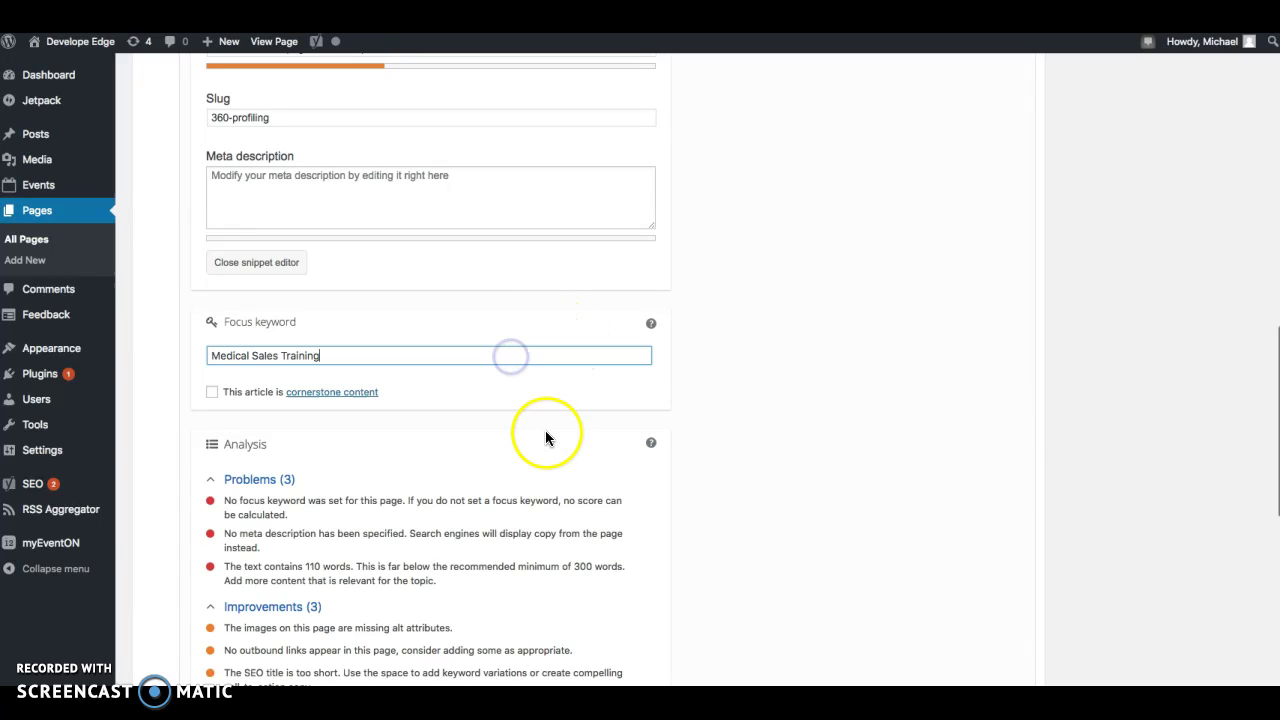
Review the SEO analysis for the focus keyword, including the problem about the SEO title and the suggested improvements.
{"action": "scroll", "coordinate": [540, 418], "scroll_direction": "down", "scroll_amount": 2}
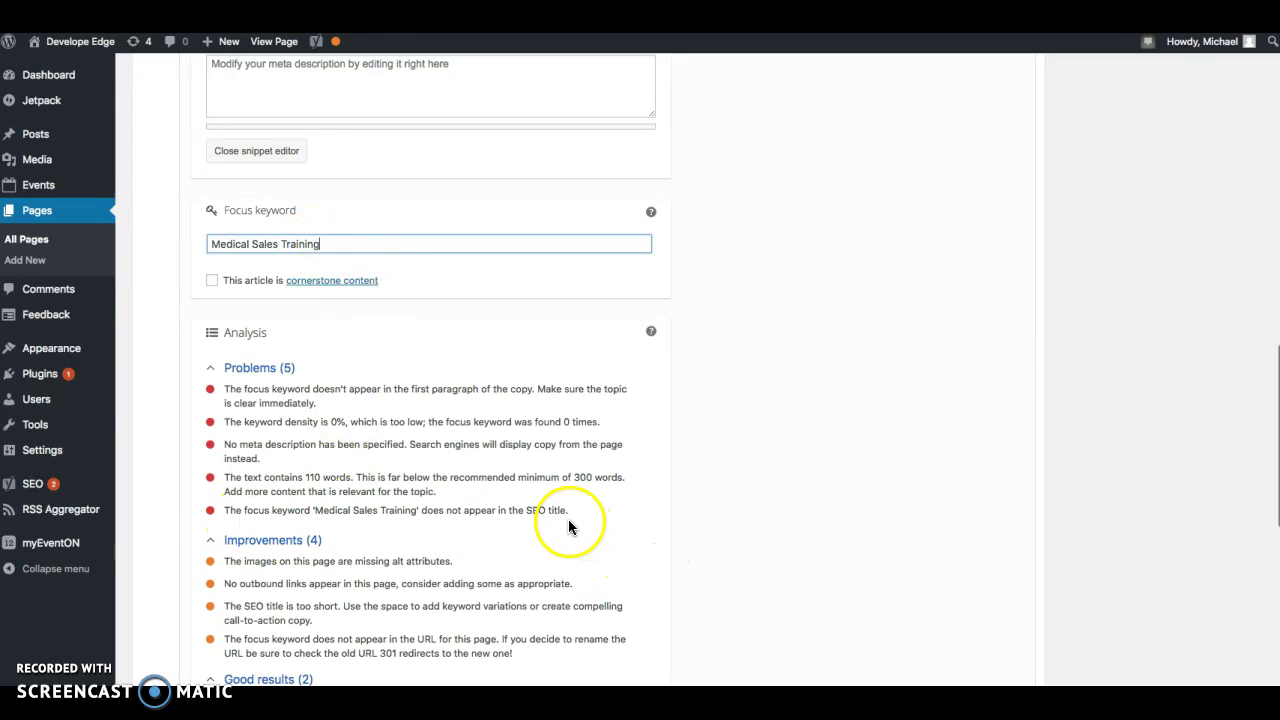
{"action": "left_click_drag", "start_coordinate": [568, 512], "coordinate": [232, 510]}
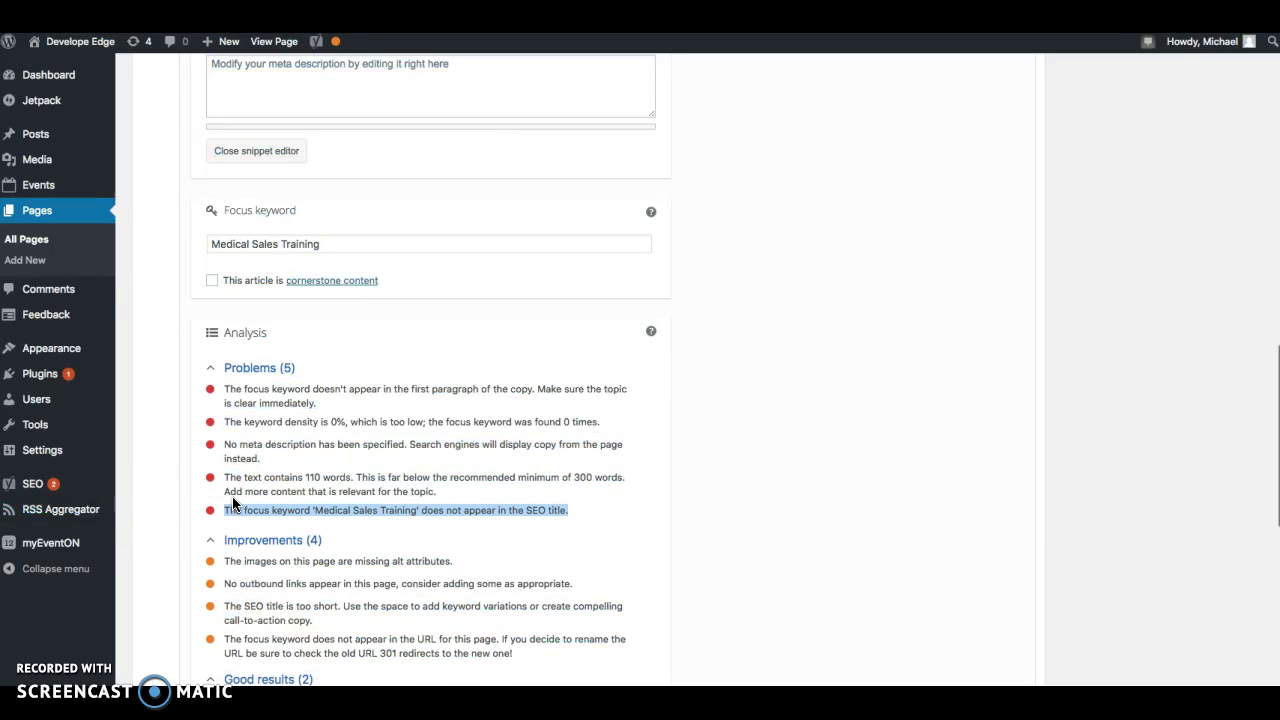
{"action": "scroll", "coordinate": [232, 496], "scroll_direction": "up", "scroll_amount": 5}
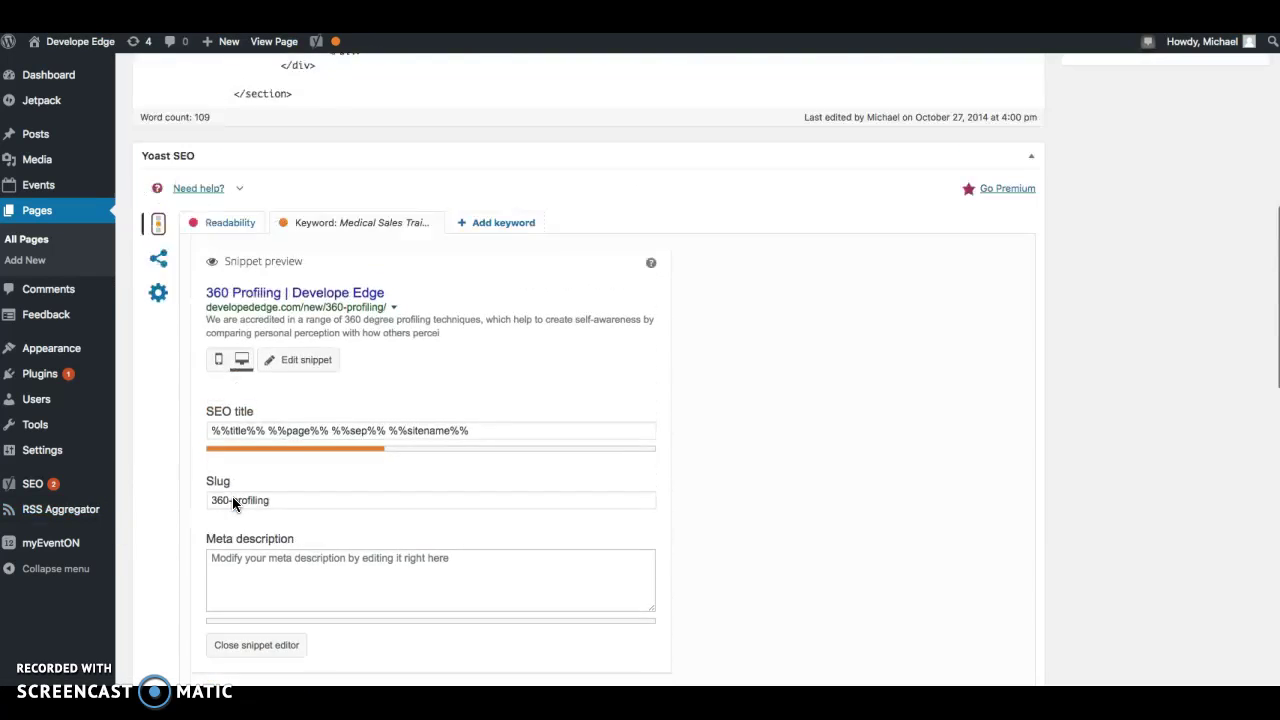
{"action": "scroll", "coordinate": [232, 500], "scroll_direction": "down", "scroll_amount": 5}
{"action": "scroll", "coordinate": [232, 503], "scroll_direction": "down", "scroll_amount": 5}
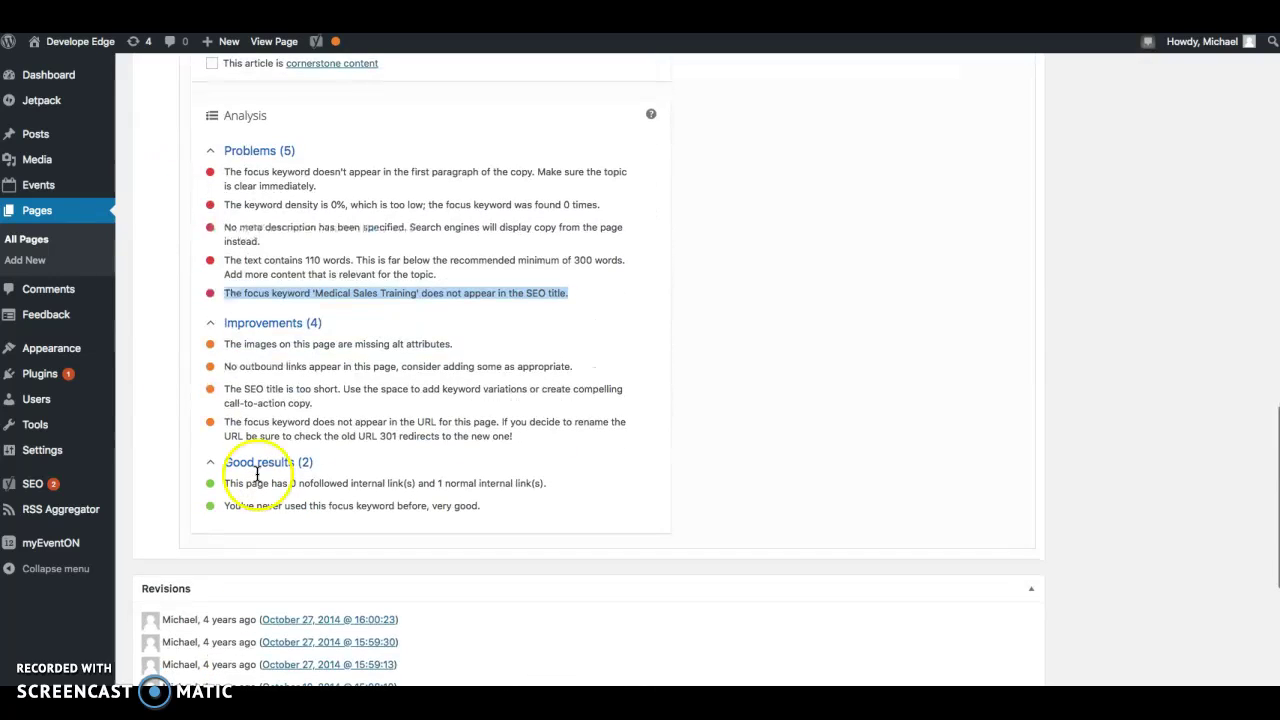
{"action": "left_click", "coordinate": [279, 289]}
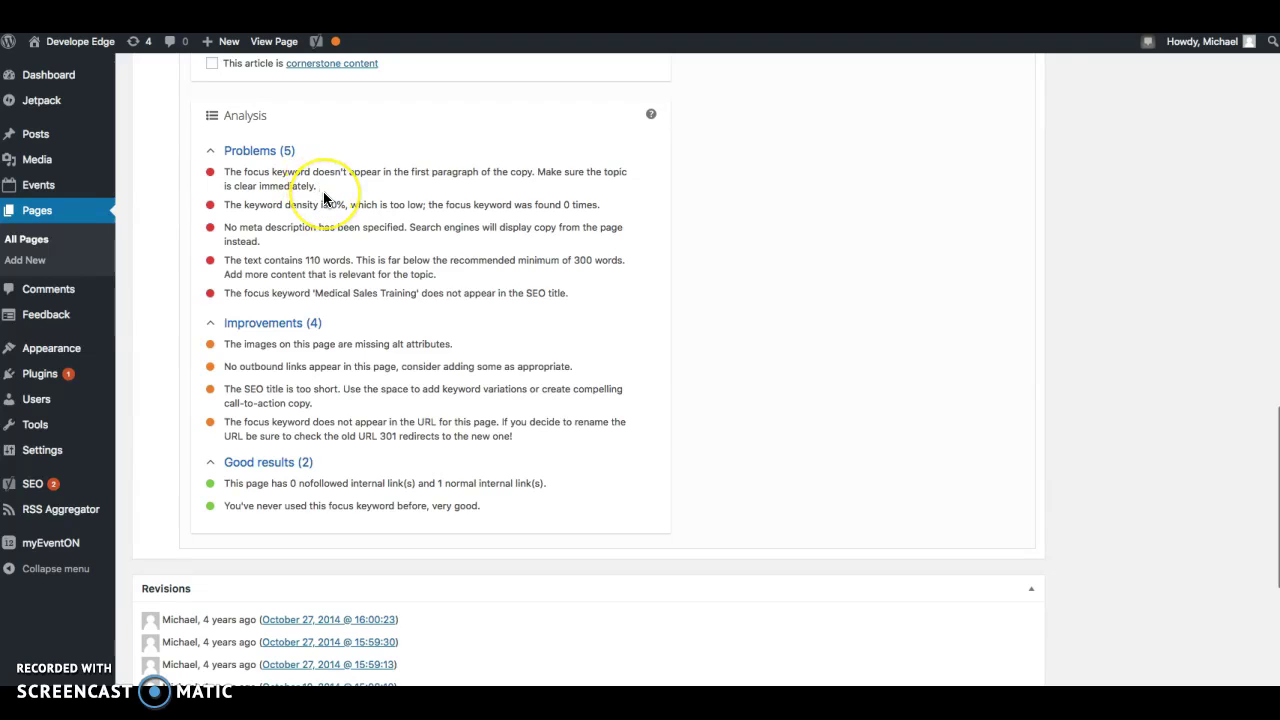
Clear the focus keyword and review the updated SEO analysis.
{"action": "scroll", "coordinate": [323, 199], "scroll_direction": "up", "scroll_amount": 4}
{"action": "triple_click", "coordinate": [278, 202]}
{"action": "key", "text": "BackSpace"}
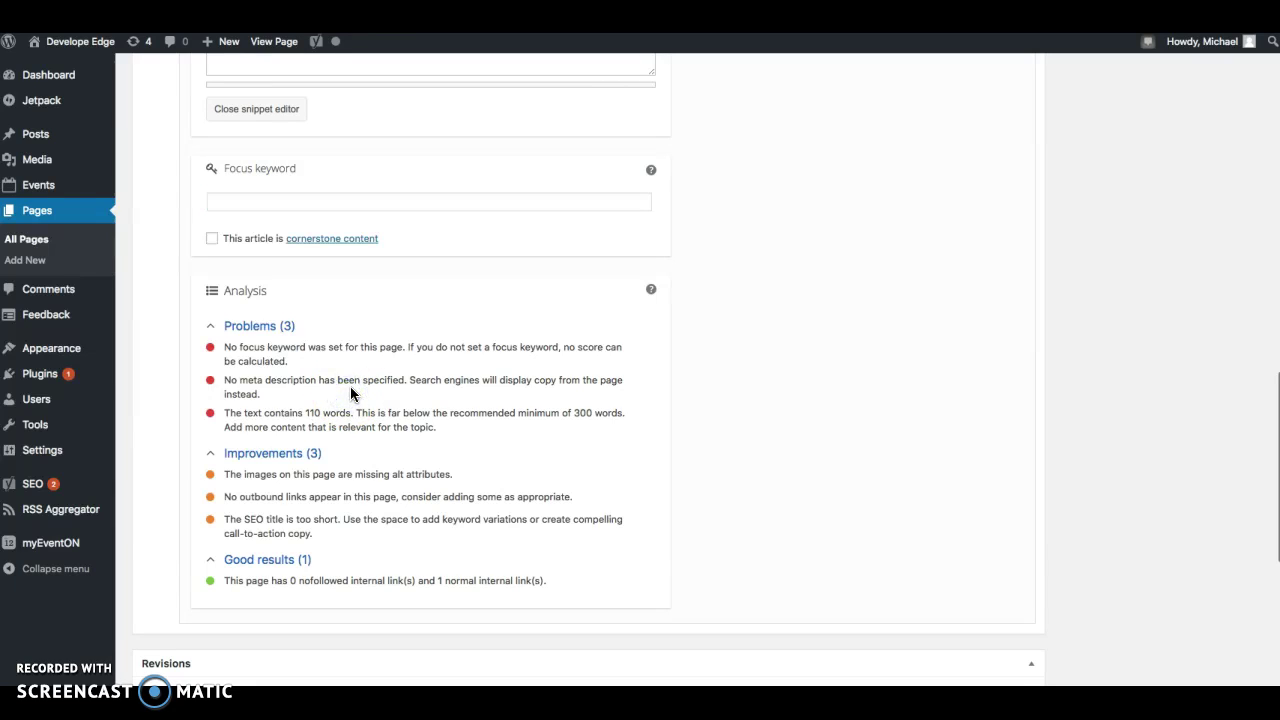
{"action": "left_click", "coordinate": [292, 394]}
{"action": "scroll", "coordinate": [327, 437], "scroll_direction": "down", "scroll_amount": 2}
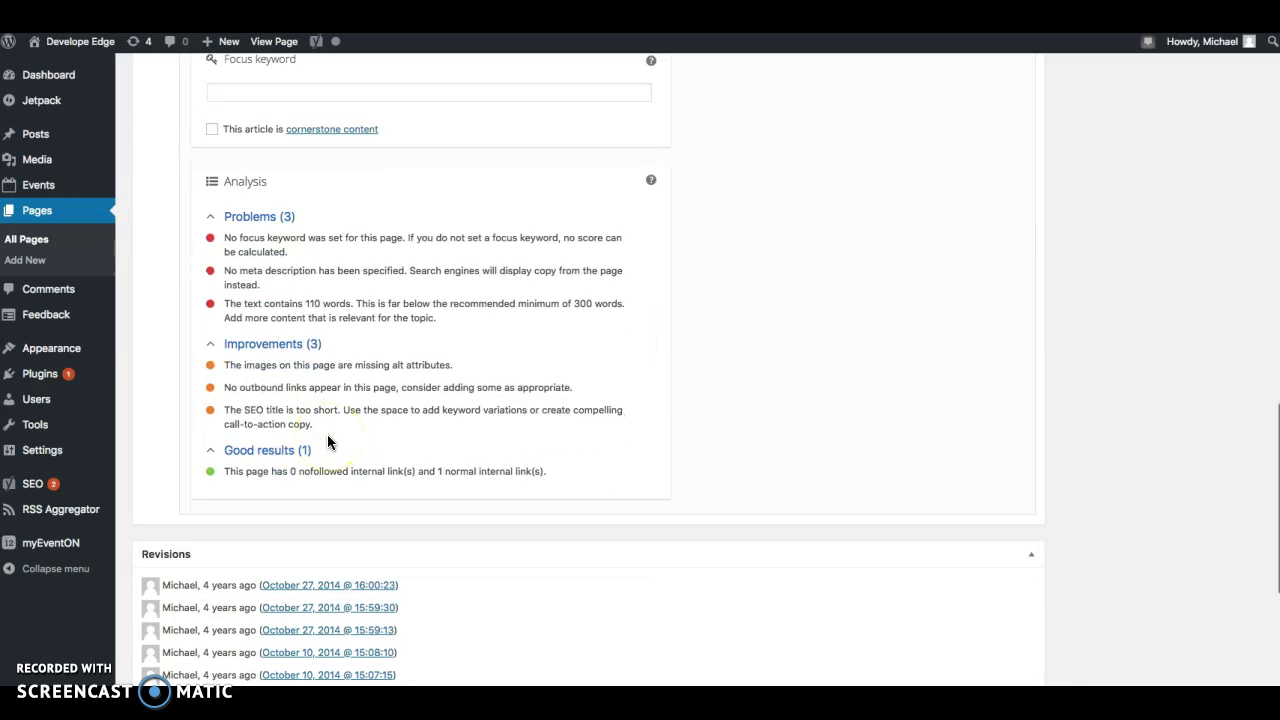
Compare the page content in the visual editor with its HTML in the text editor, ending in the visual editor.
{"action": "scroll", "coordinate": [327, 436], "scroll_direction": "up", "scroll_amount": 6}
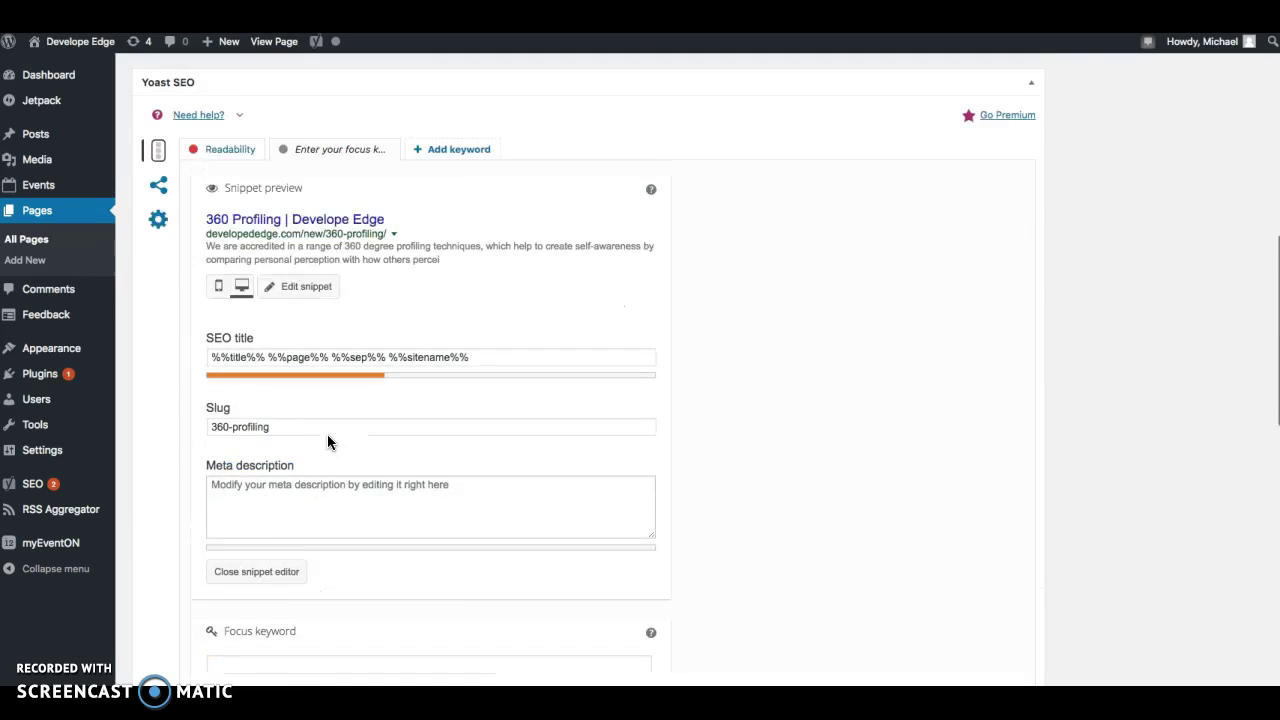
{"action": "scroll", "coordinate": [327, 434], "scroll_direction": "up", "scroll_amount": 9}
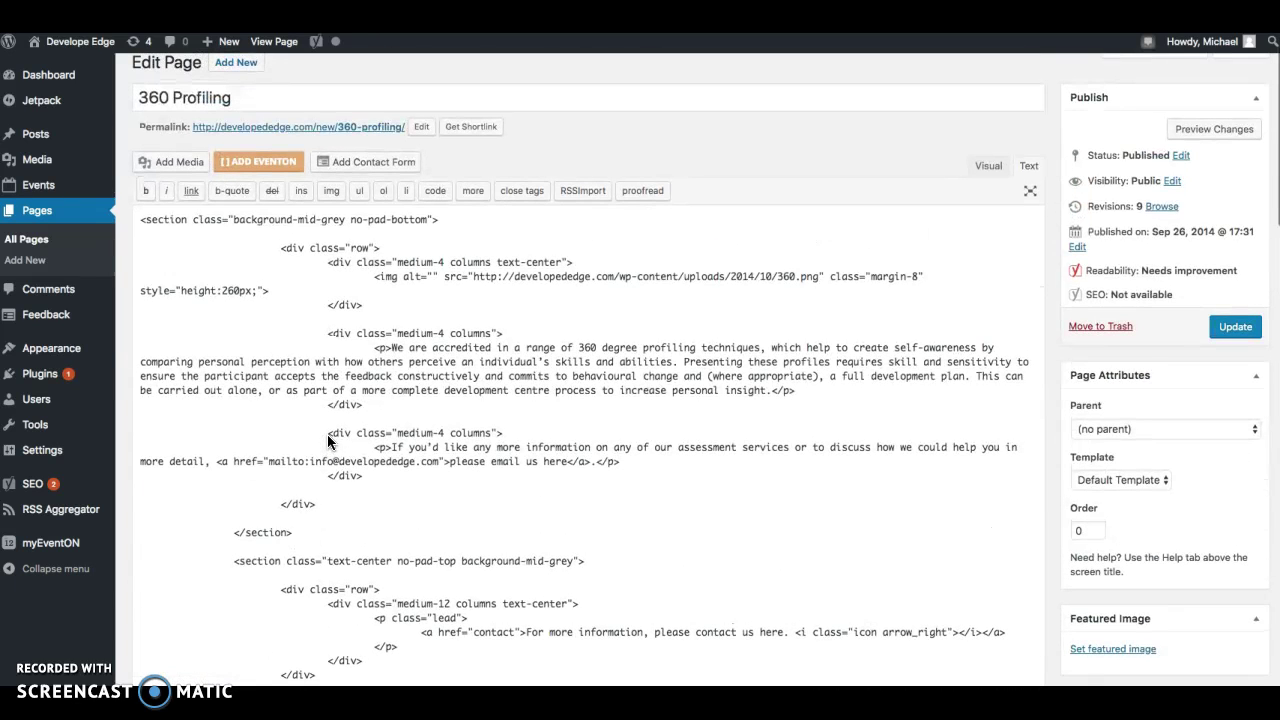
{"action": "left_click", "coordinate": [988, 167]}
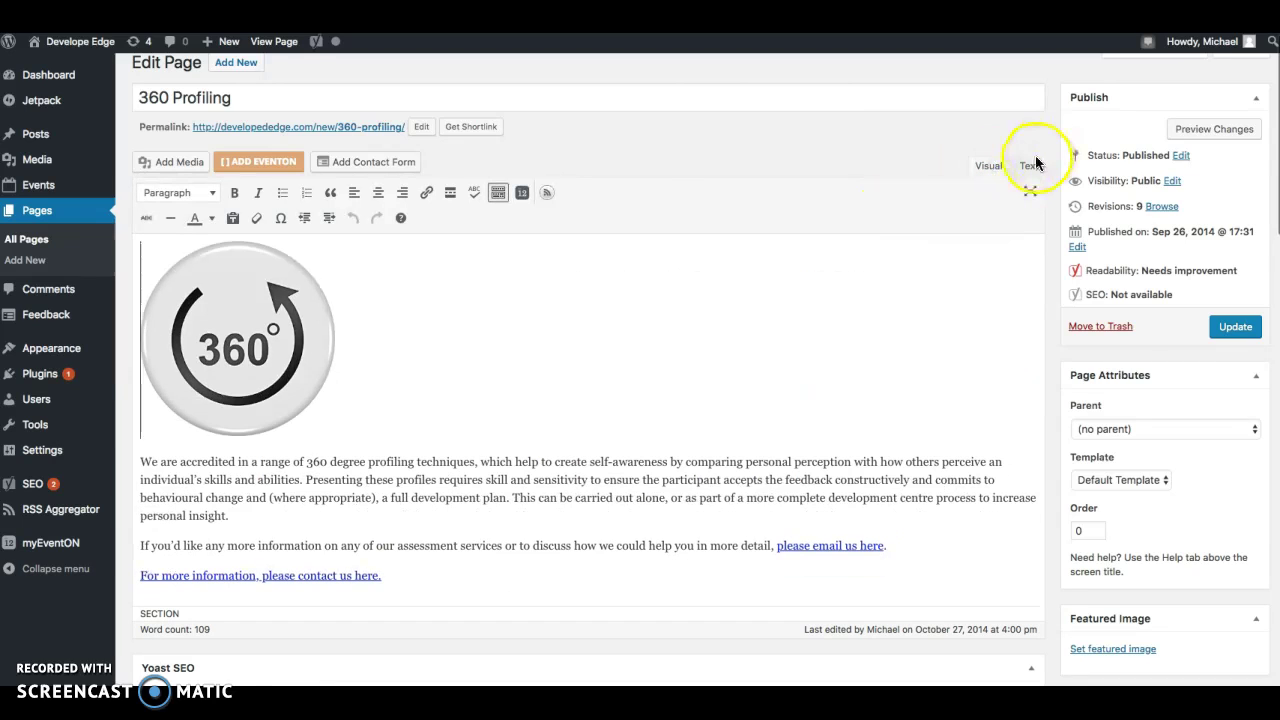
{"action": "left_click", "coordinate": [1032, 165]}
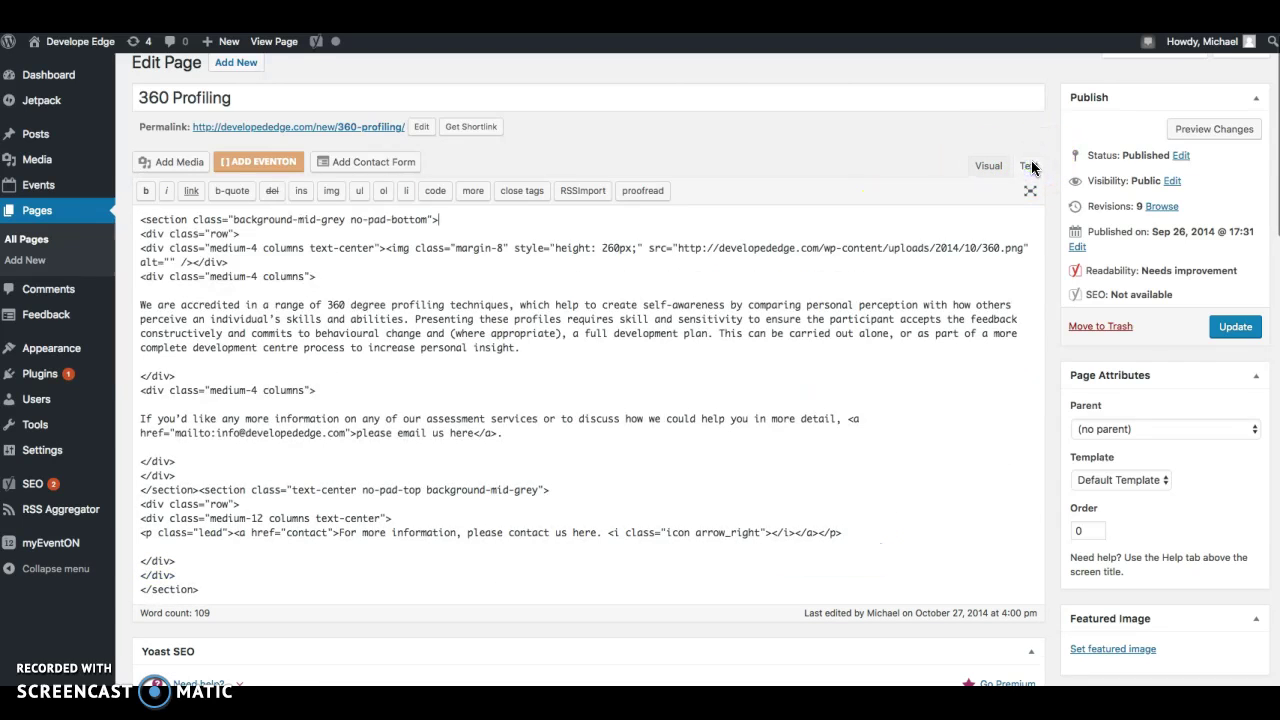
{"action": "left_click_drag", "start_coordinate": [148, 231], "coordinate": [380, 323]}
{"action": "left_click", "coordinate": [383, 350]}
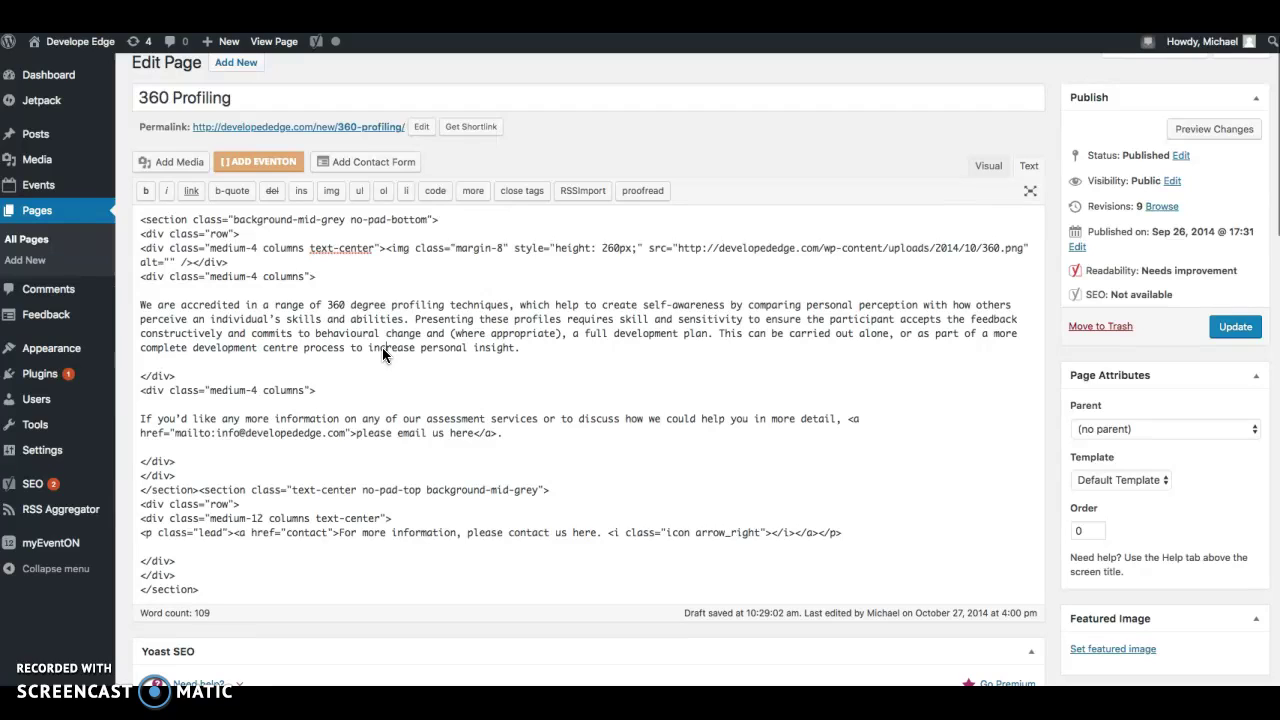
{"action": "left_click", "coordinate": [1008, 165]}
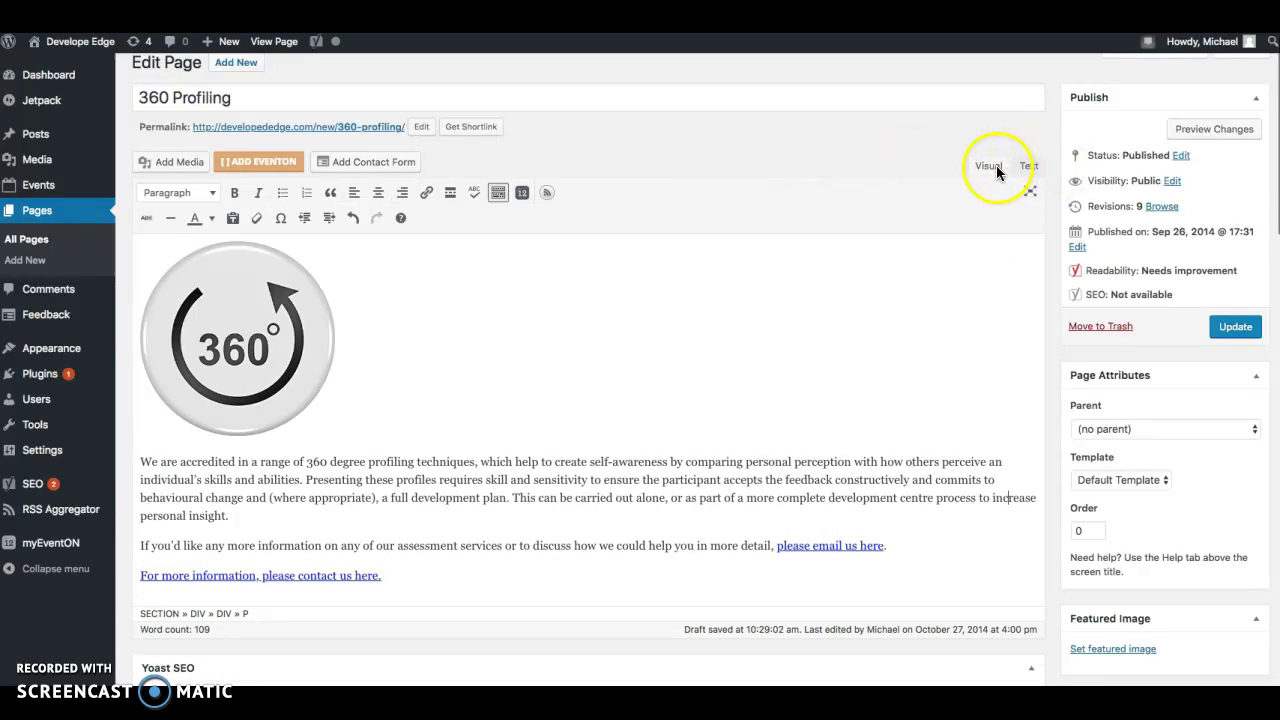
Try adding the sample text hjsdfshjdgf at the end of the first paragraph and remove it again.
{"action": "scroll", "coordinate": [449, 485], "scroll_direction": "down", "scroll_amount": 1}
{"action": "left_click", "coordinate": [265, 488]}
{"action": "type", "text": "hjsdfshjdgf"}
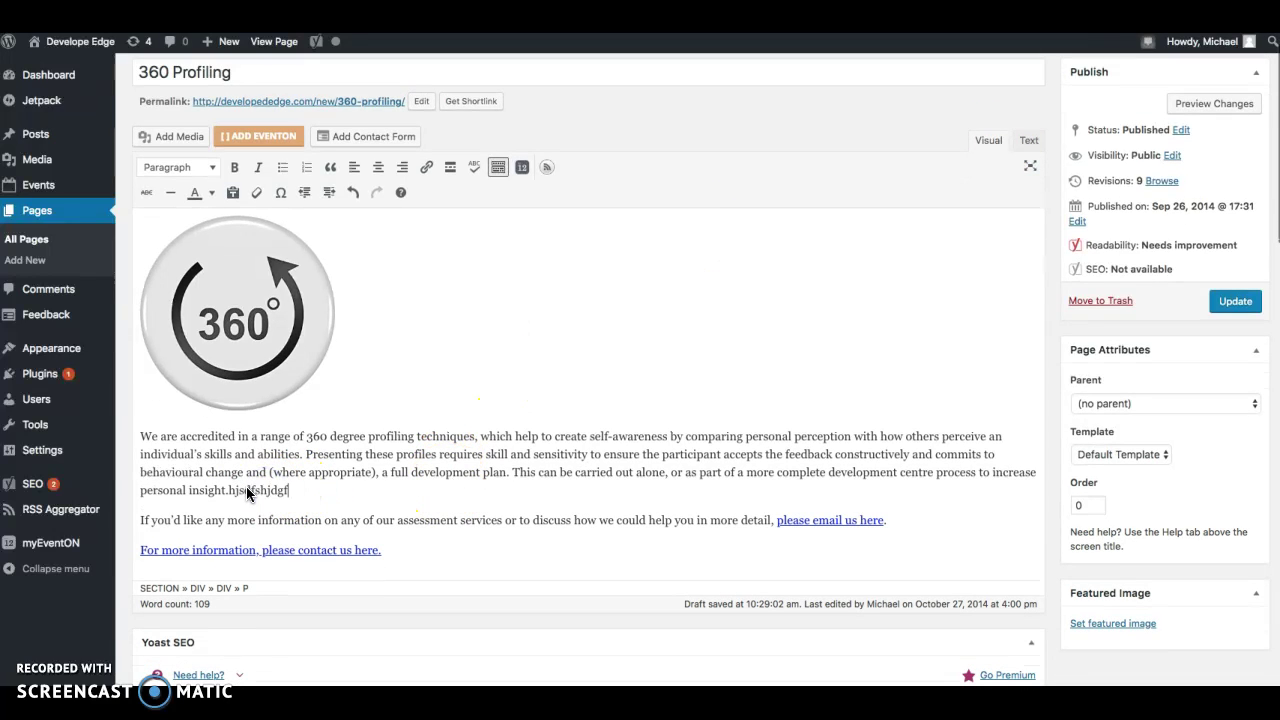
{"action": "left_click_drag", "start_coordinate": [297, 491], "coordinate": [234, 496]}
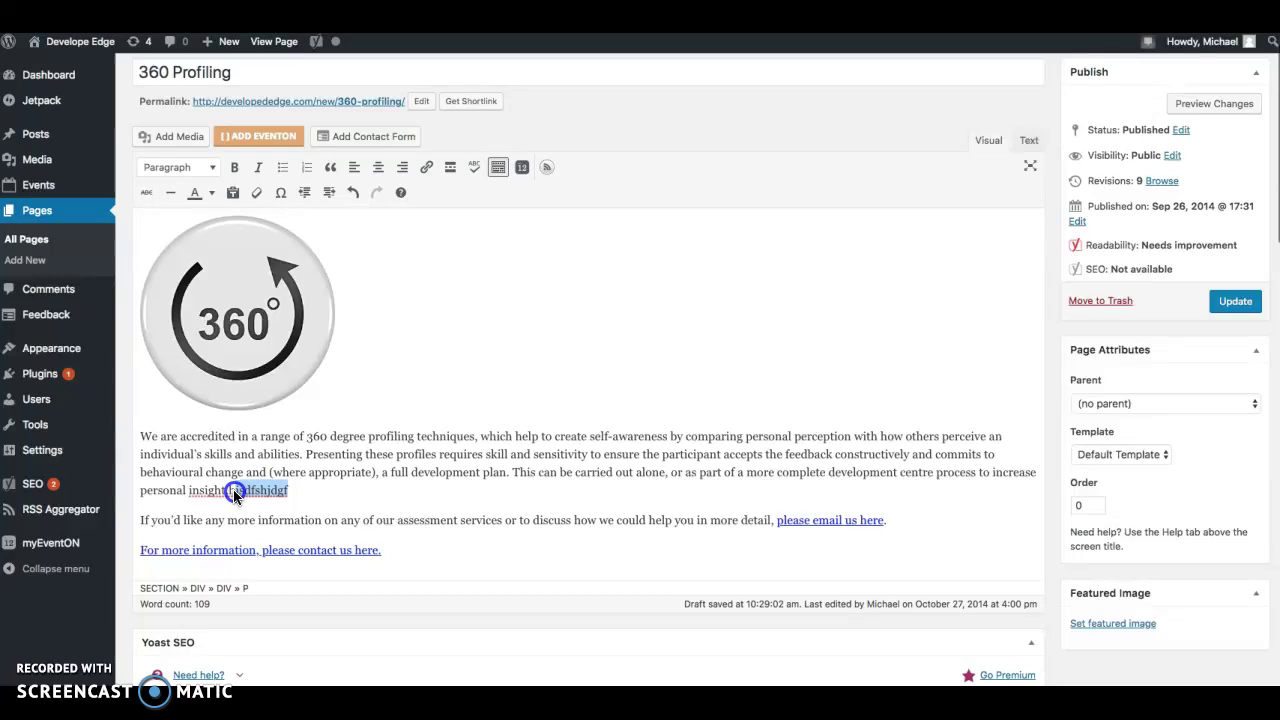
{"action": "key", "text": "BackSpace"}
Open the page's Yoast SEO readability analysis and examine the listed problems and good results.
{"action": "left_click", "coordinate": [1230, 302]}
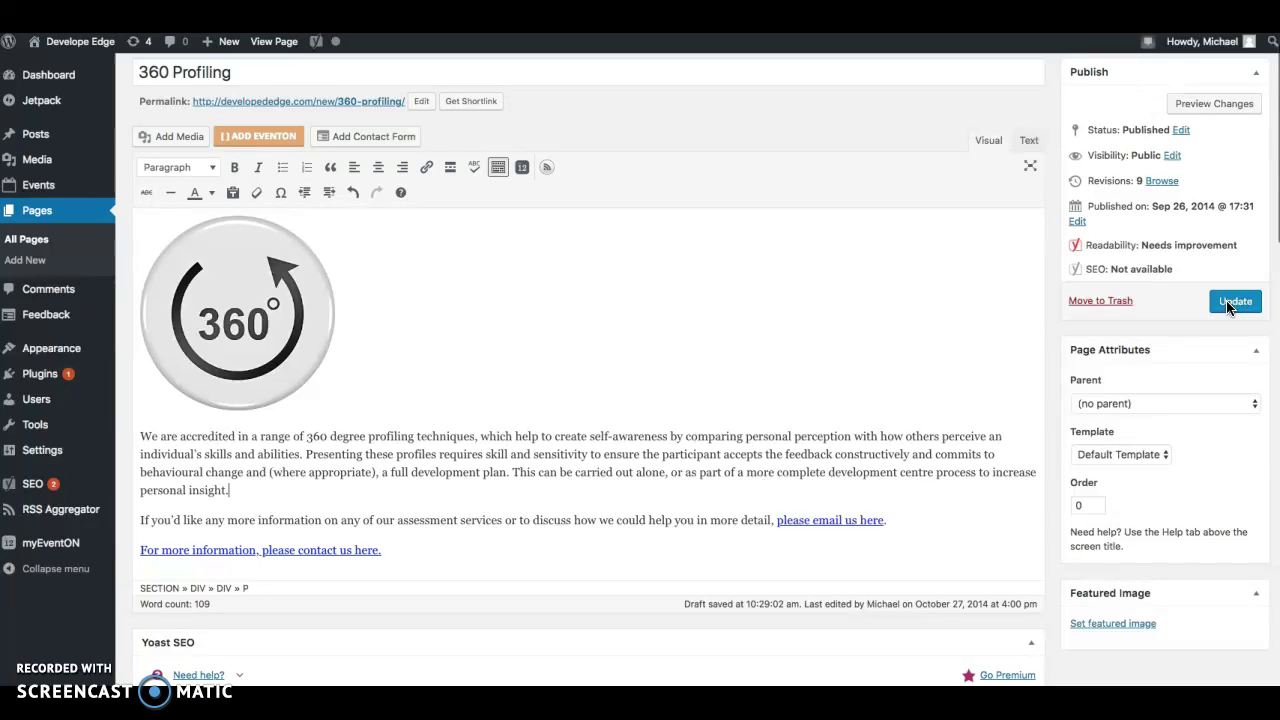
{"action": "left_click", "coordinate": [663, 398]}
{"action": "scroll", "coordinate": [663, 398], "scroll_direction": "down", "scroll_amount": 5}
{"action": "scroll", "coordinate": [663, 400], "scroll_direction": "down", "scroll_amount": 2}
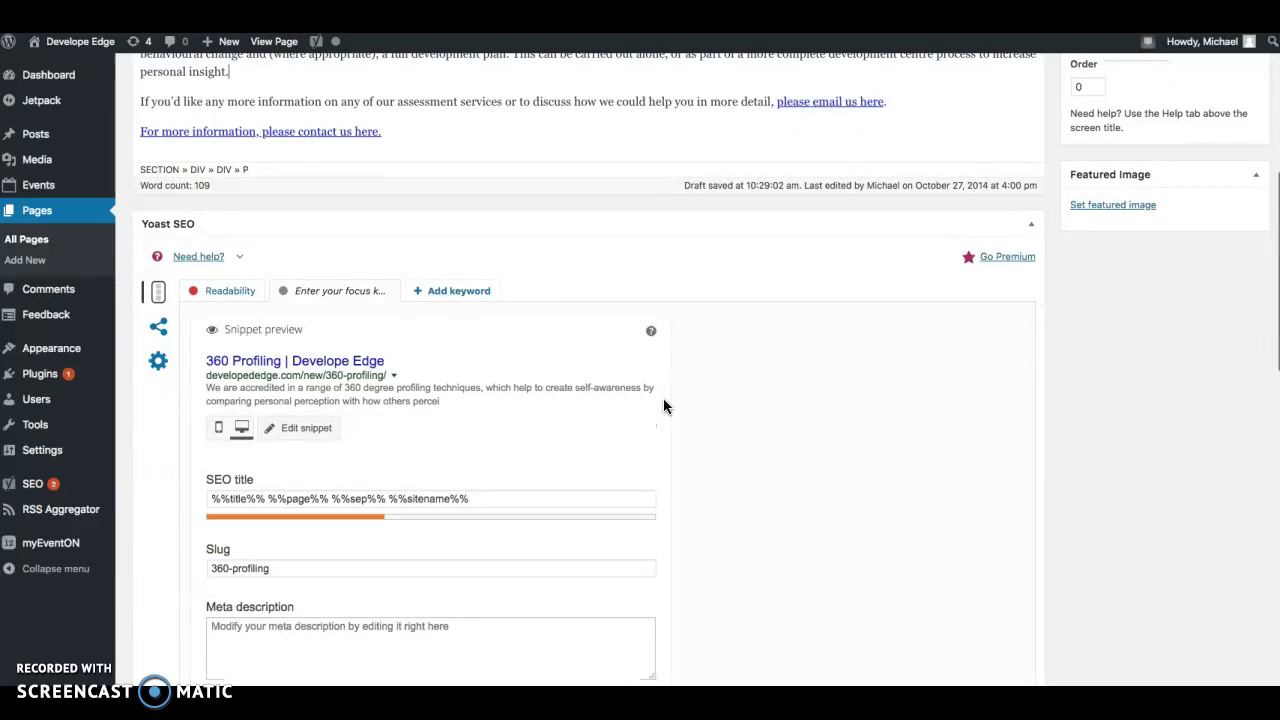
{"action": "scroll", "coordinate": [663, 405], "scroll_direction": "up", "scroll_amount": 2}
{"action": "left_click", "coordinate": [90, 395]}
{"action": "scroll", "coordinate": [286, 398], "scroll_direction": "down", "scroll_amount": 1}
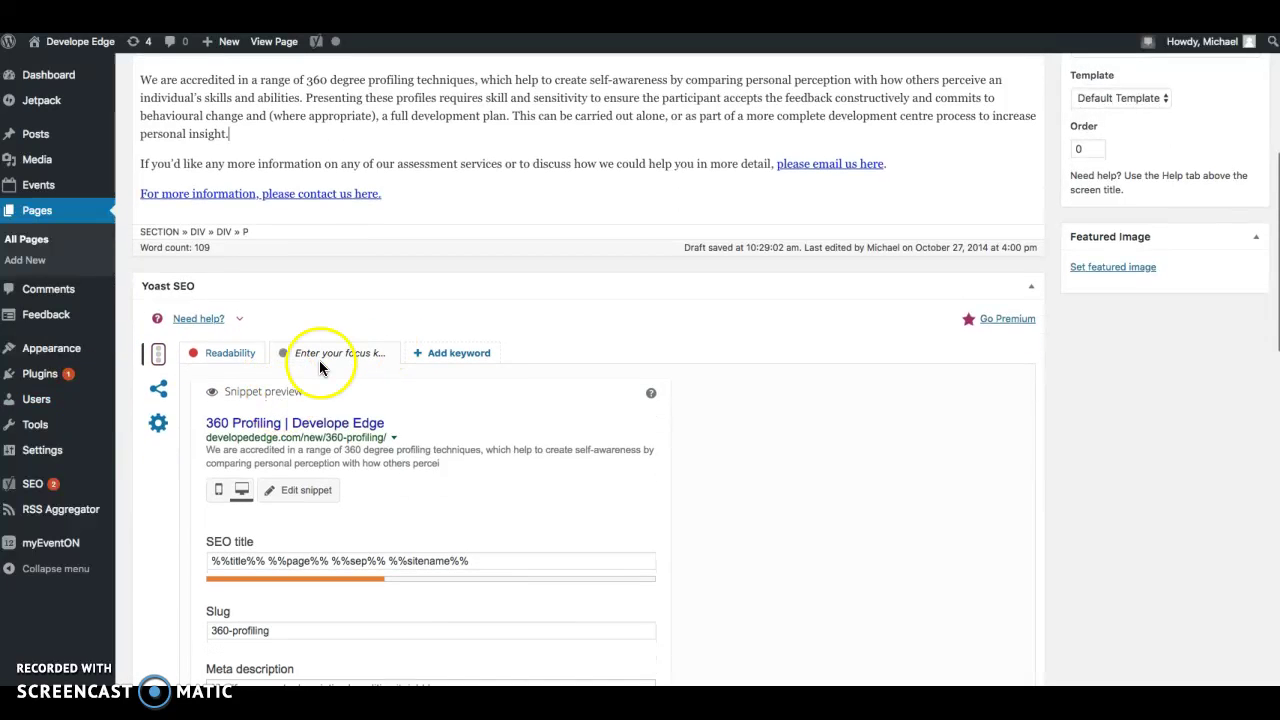
{"action": "left_click", "coordinate": [256, 358]}
{"action": "scroll", "coordinate": [257, 452], "scroll_direction": "down", "scroll_amount": 2}
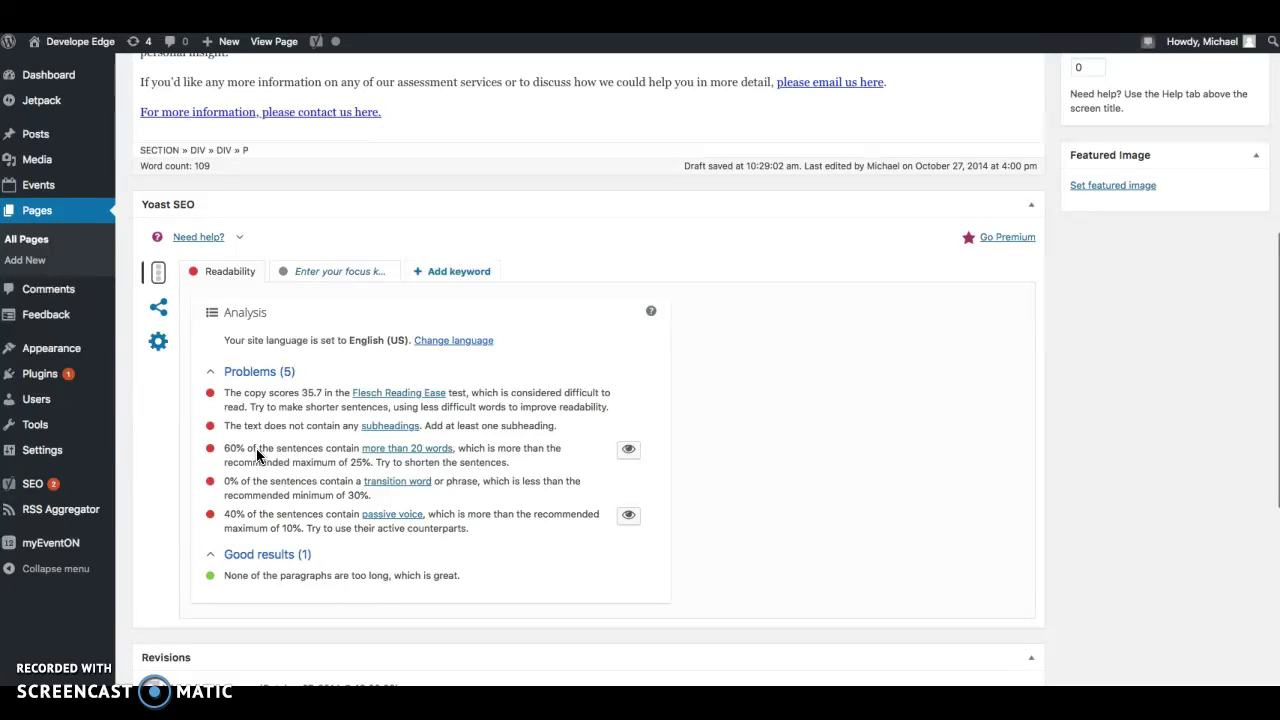
{"action": "left_click", "coordinate": [150, 513]}
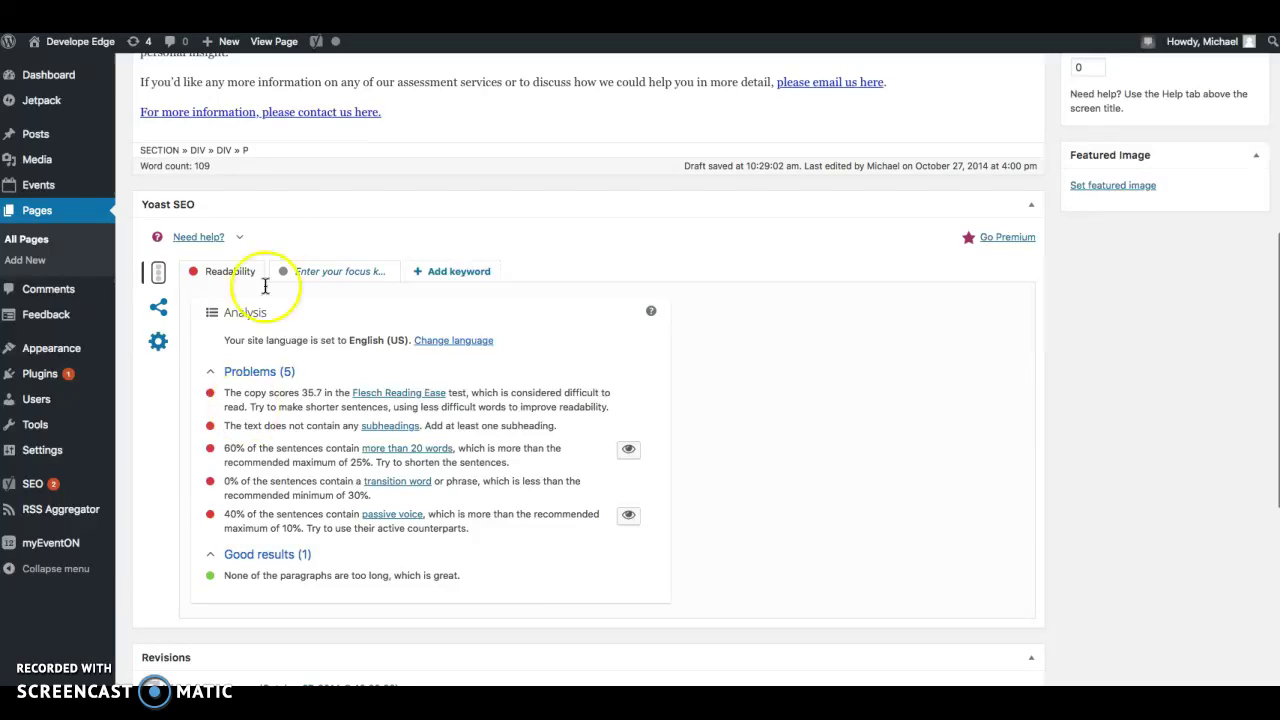
Check the option for adding another keyword and dismiss the Yoast SEO Premium offer.
{"action": "left_click", "coordinate": [447, 271]}
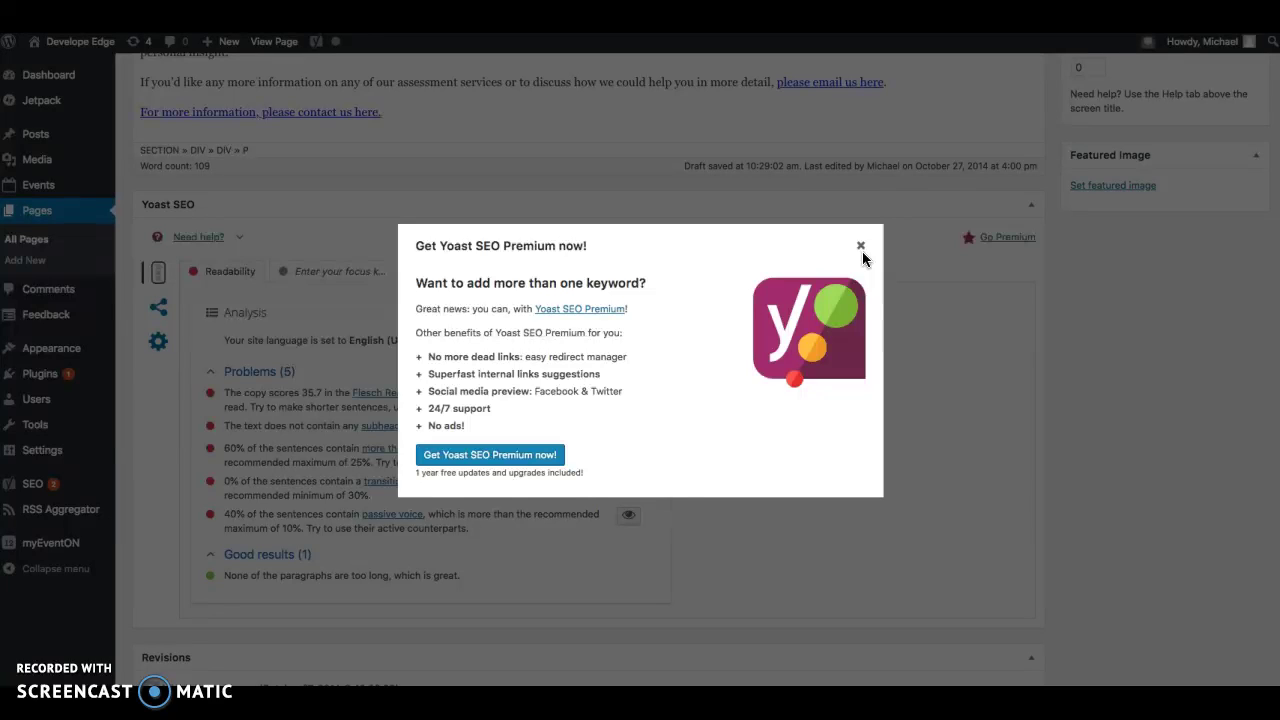
{"action": "left_click", "coordinate": [860, 248]}
Leave the 360 Profiling page editor and return to the list of all pages.
{"action": "scroll", "coordinate": [520, 360], "scroll_direction": "down", "scroll_amount": 3}
{"action": "scroll", "coordinate": [510, 372], "scroll_direction": "down", "scroll_amount": 3}
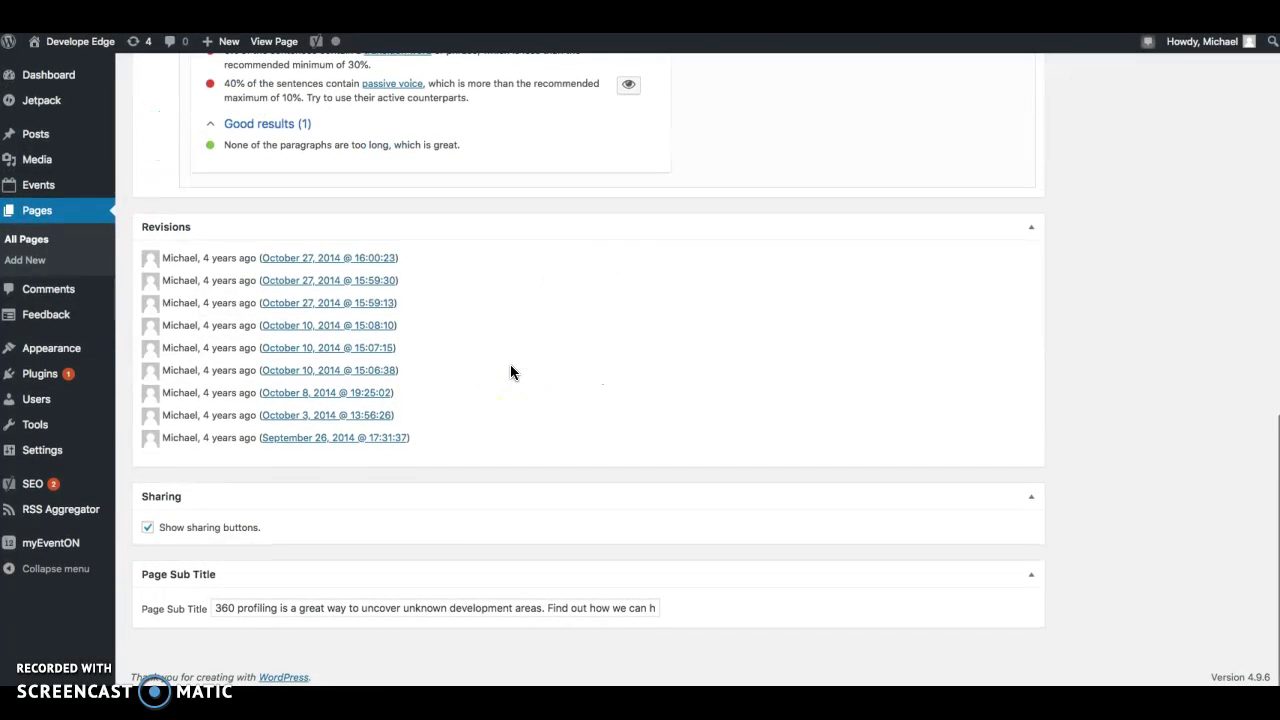
{"action": "scroll", "coordinate": [511, 367], "scroll_direction": "down", "scroll_amount": 3}
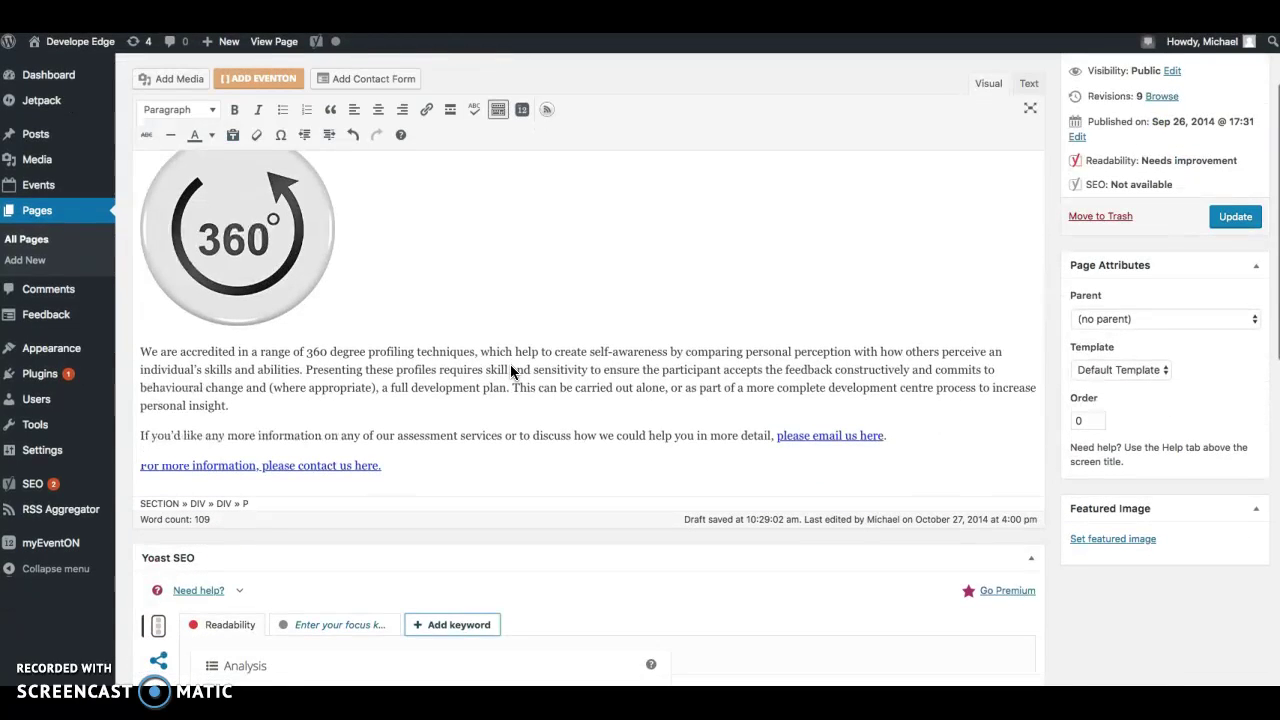
{"action": "scroll", "coordinate": [511, 371], "scroll_direction": "up", "scroll_amount": 1}
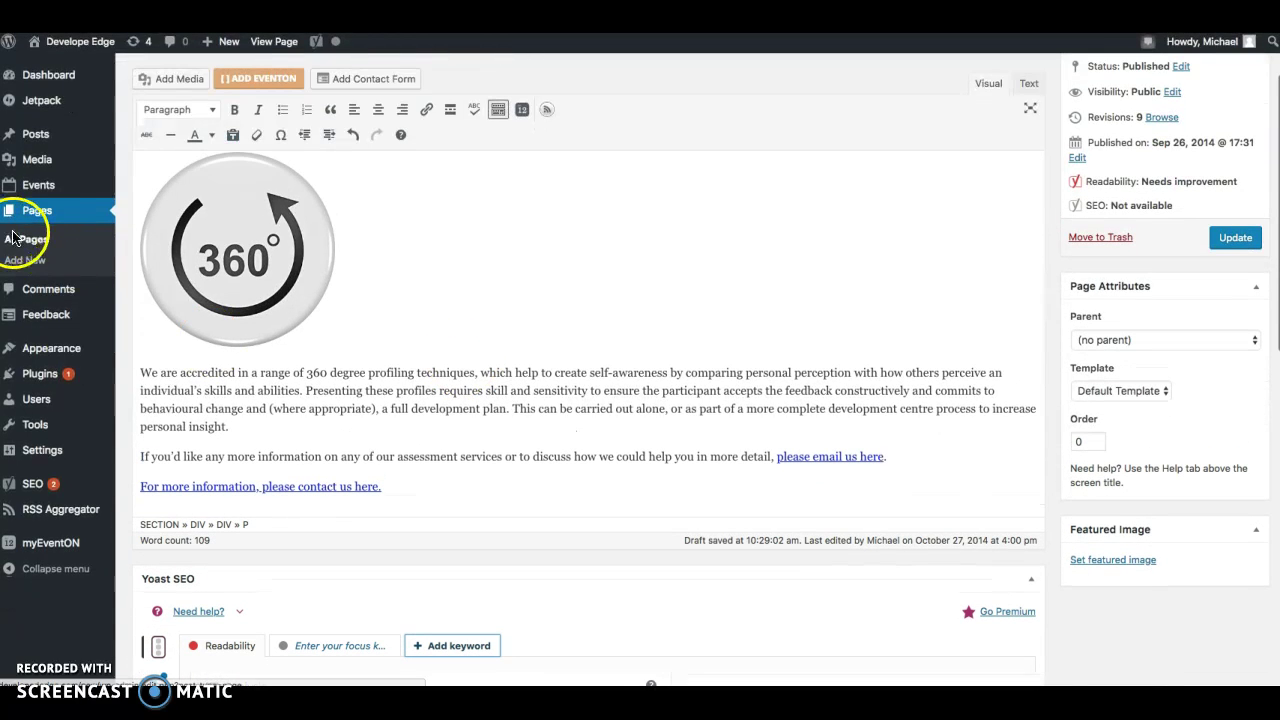
{"action": "left_click", "coordinate": [55, 240]}
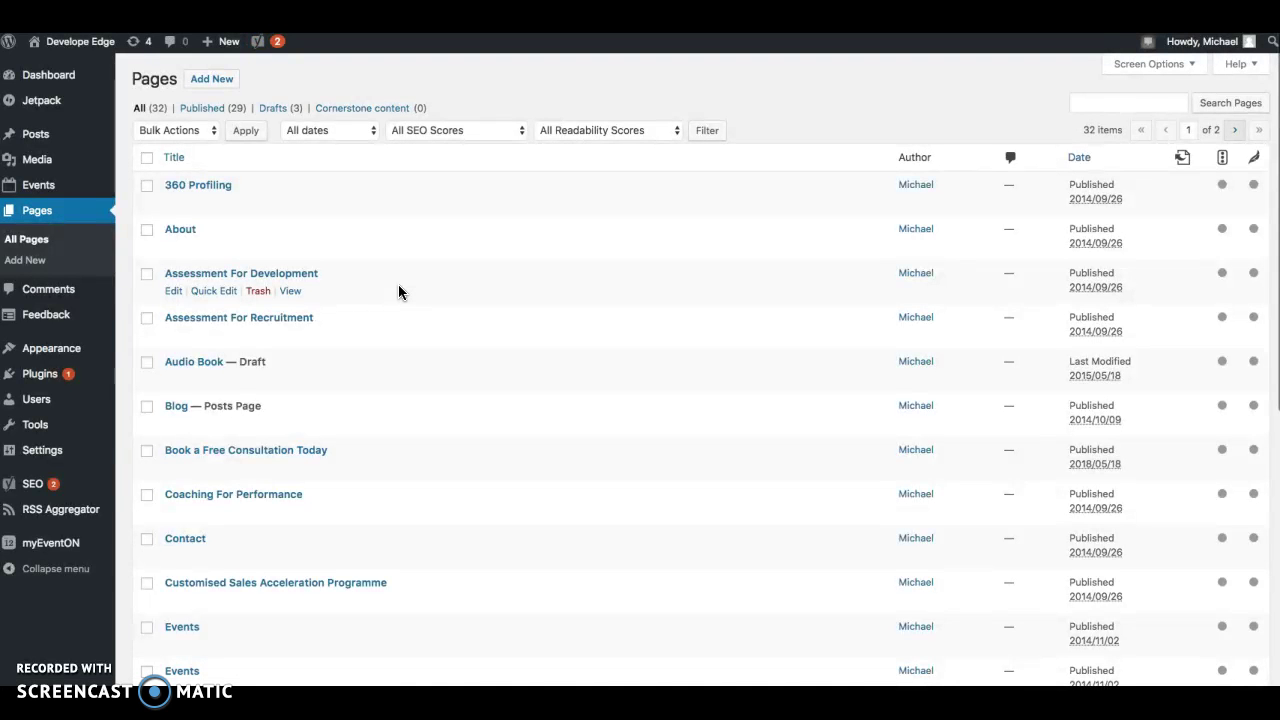
Find the Coaching For Performance page in the list of pages and open it for editing.
{"action": "scroll", "coordinate": [398, 284], "scroll_direction": "down", "scroll_amount": 1}
{"action": "scroll", "coordinate": [398, 284], "scroll_direction": "up", "scroll_amount": 1}
{"action": "scroll", "coordinate": [398, 284], "scroll_direction": "down", "scroll_amount": 1}
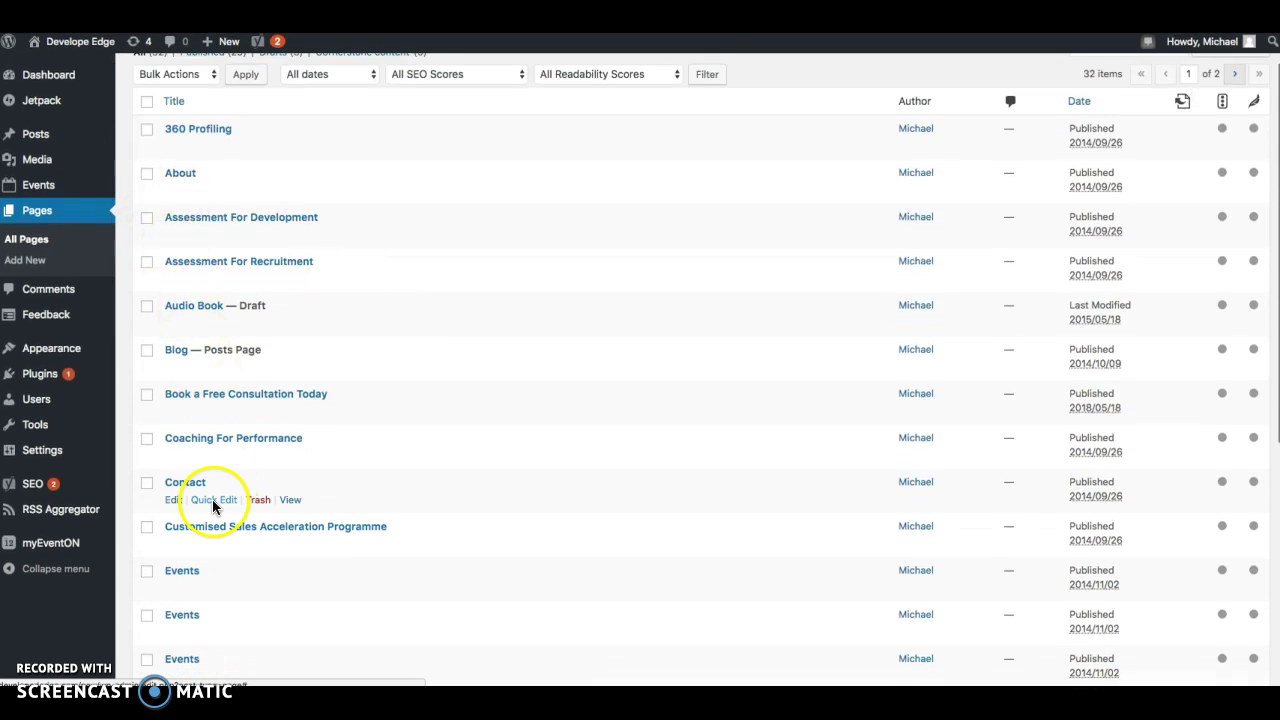
{"action": "scroll", "coordinate": [200, 450], "scroll_direction": "down", "scroll_amount": 1}
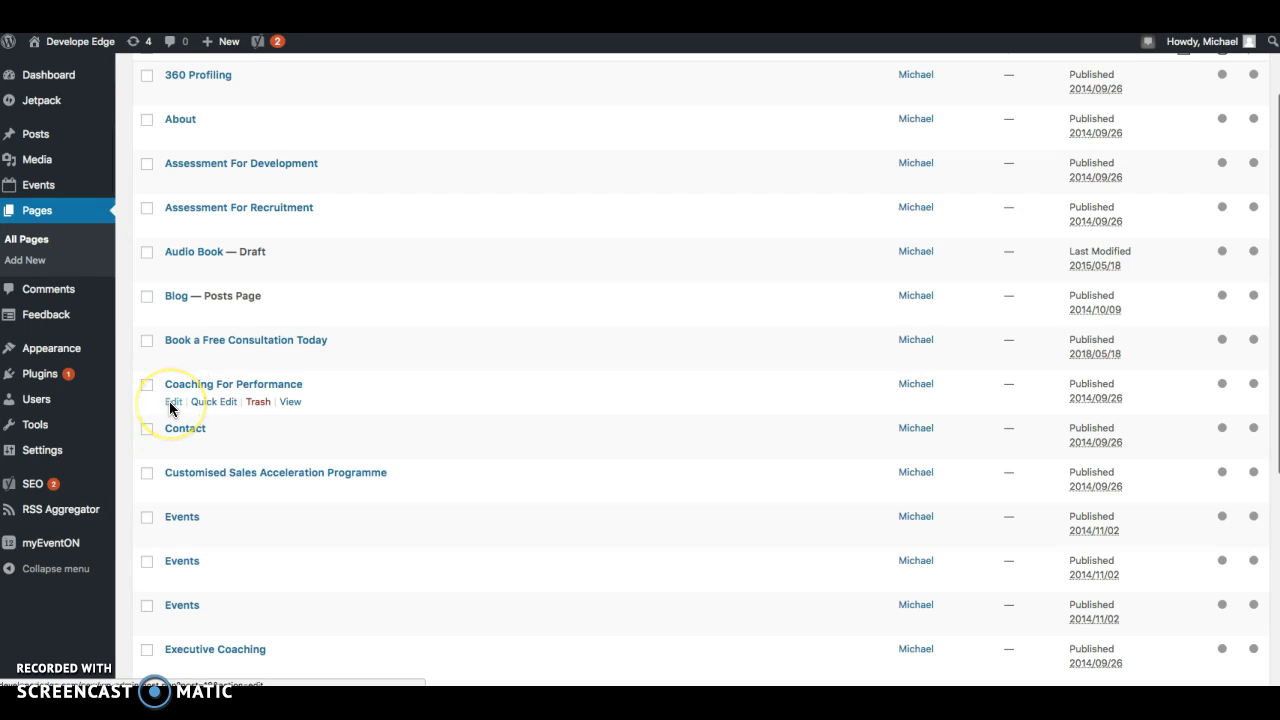
{"action": "left_click", "coordinate": [169, 401]}
{"action": "left_click", "coordinate": [252, 394]}
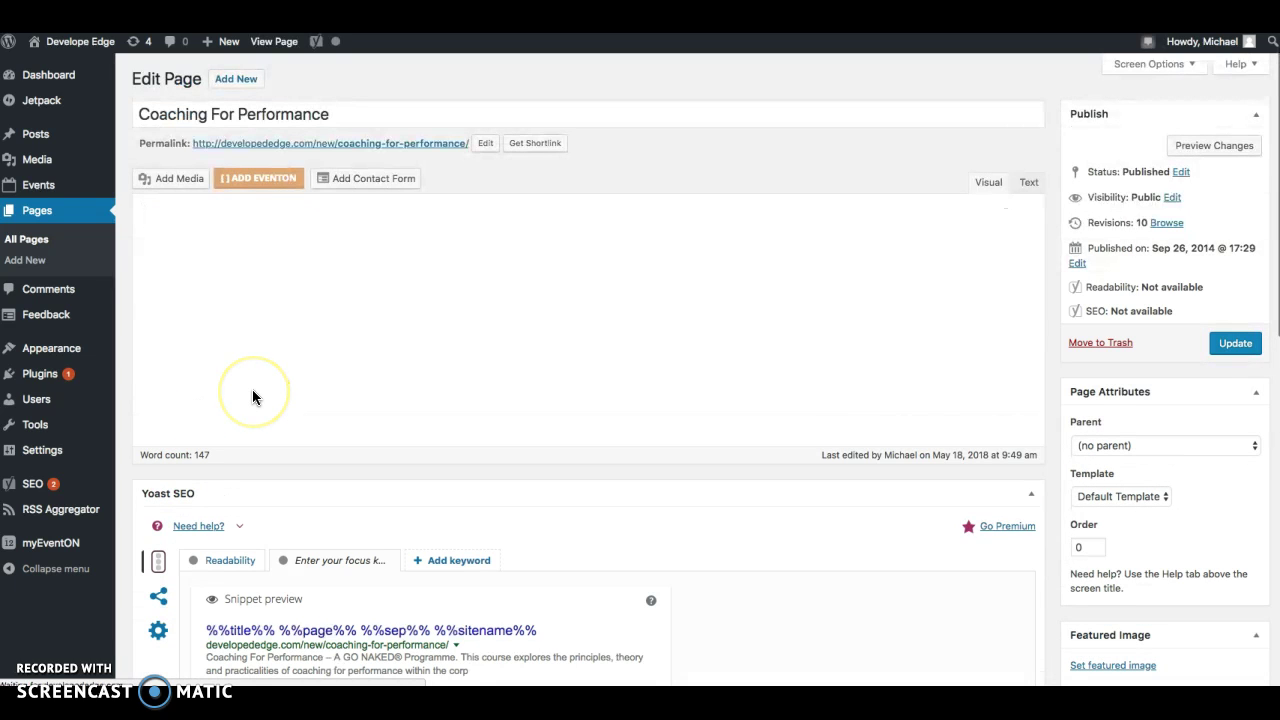
Examine the Coaching For Performance page's Yoast SEO snippet preview, focus keyword field and analysis of problems and improvements.
{"action": "scroll", "coordinate": [253, 396], "scroll_direction": "down", "scroll_amount": 5}
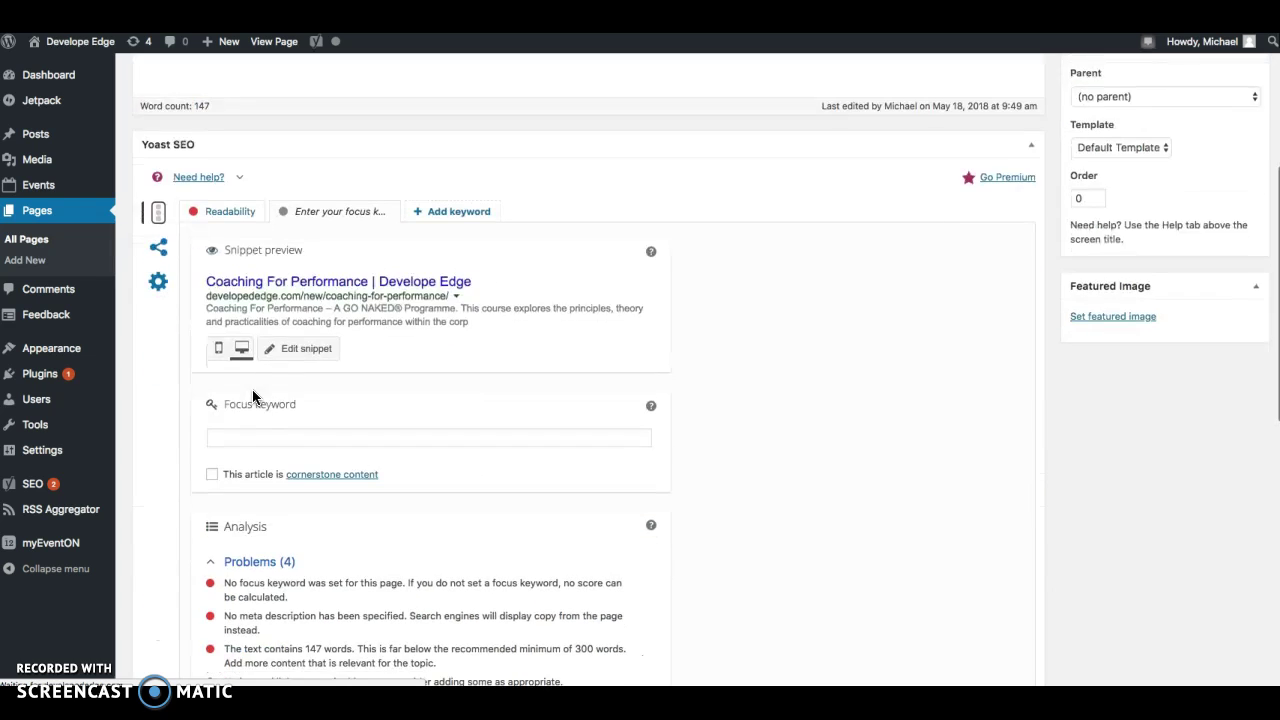
{"action": "scroll", "coordinate": [252, 389], "scroll_direction": "down", "scroll_amount": 3}
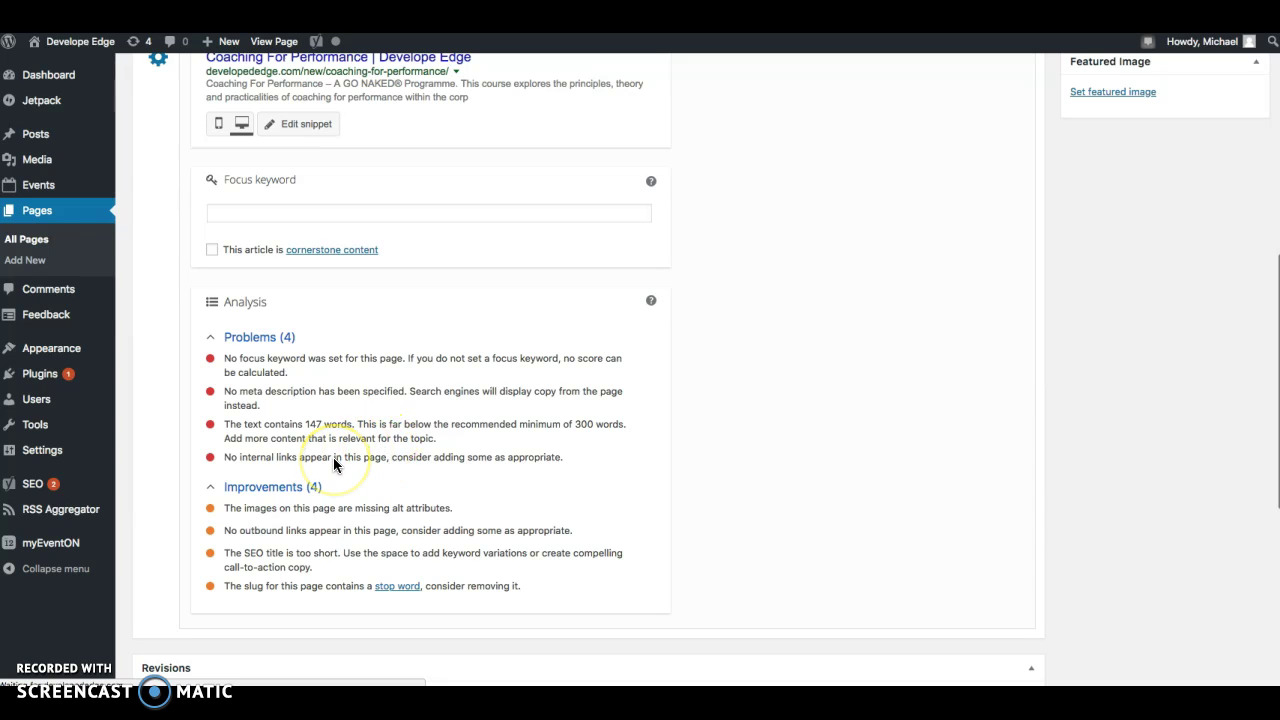
{"action": "scroll", "coordinate": [333, 457], "scroll_direction": "up", "scroll_amount": 5}
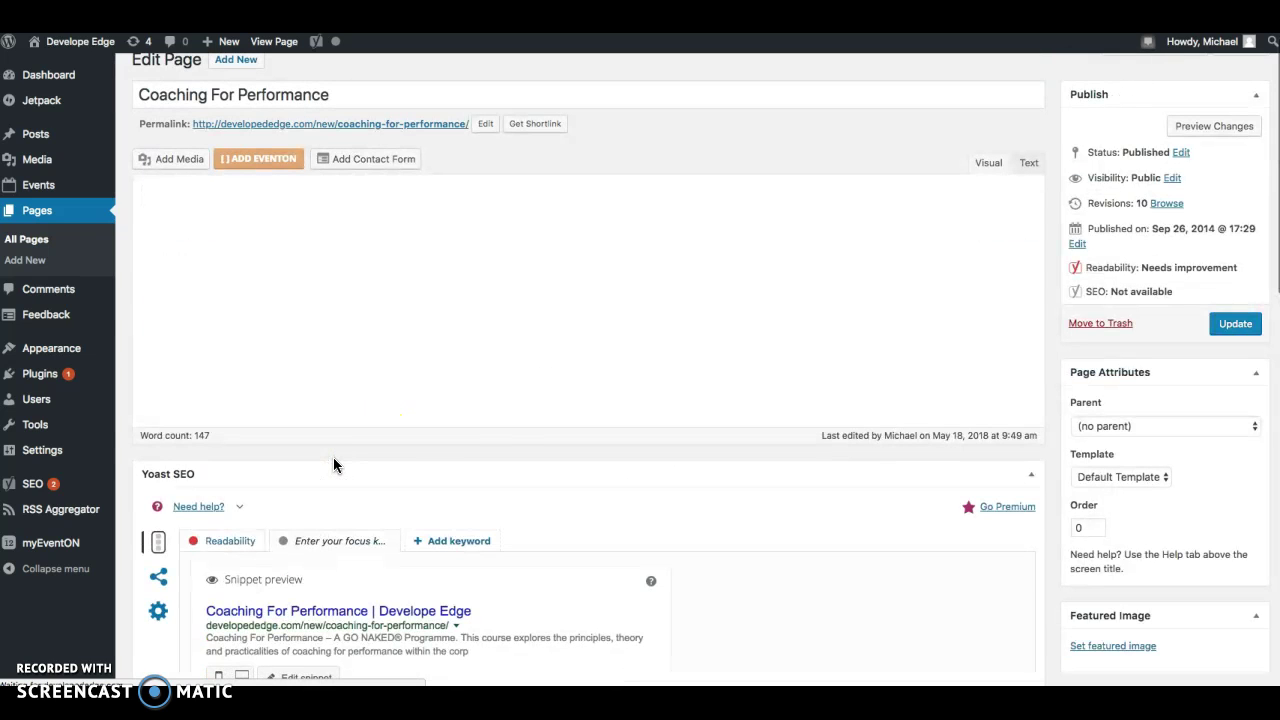
{"action": "scroll", "coordinate": [901, 263], "scroll_direction": "down", "scroll_amount": 1}
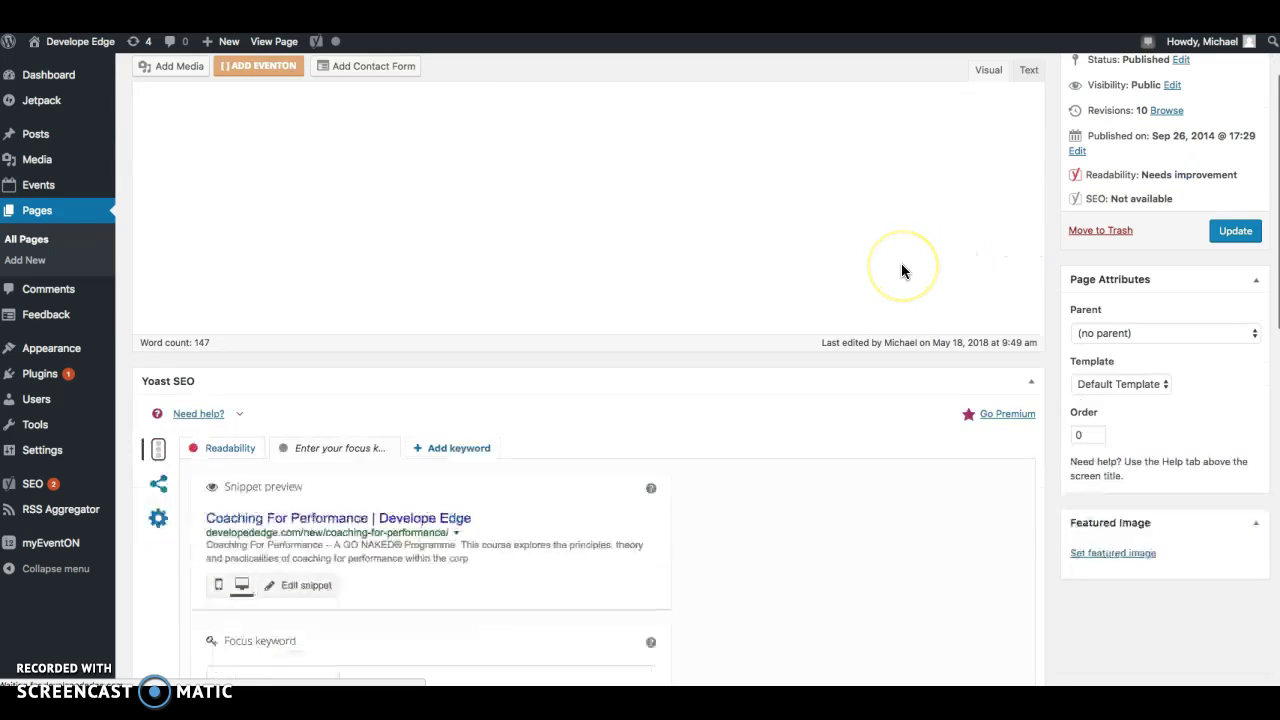
{"action": "scroll", "coordinate": [430, 315], "scroll_direction": "down", "scroll_amount": 2}
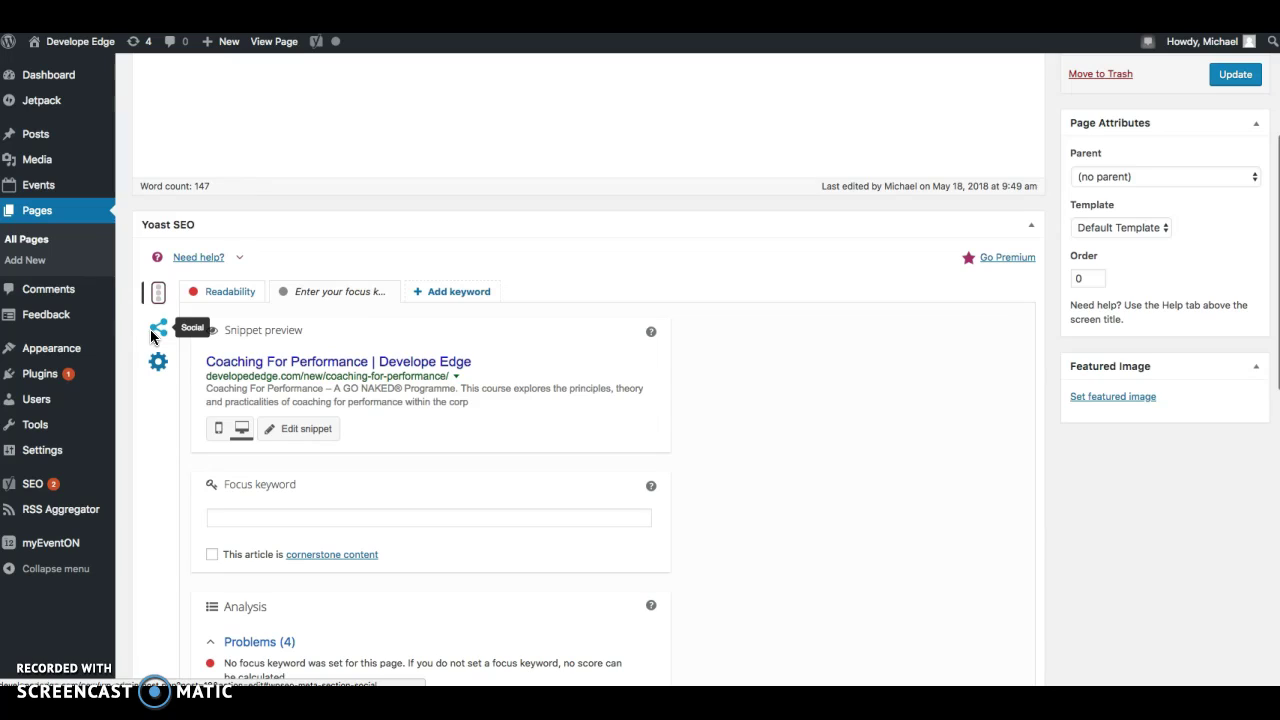
{"action": "left_click", "coordinate": [14, 548]}
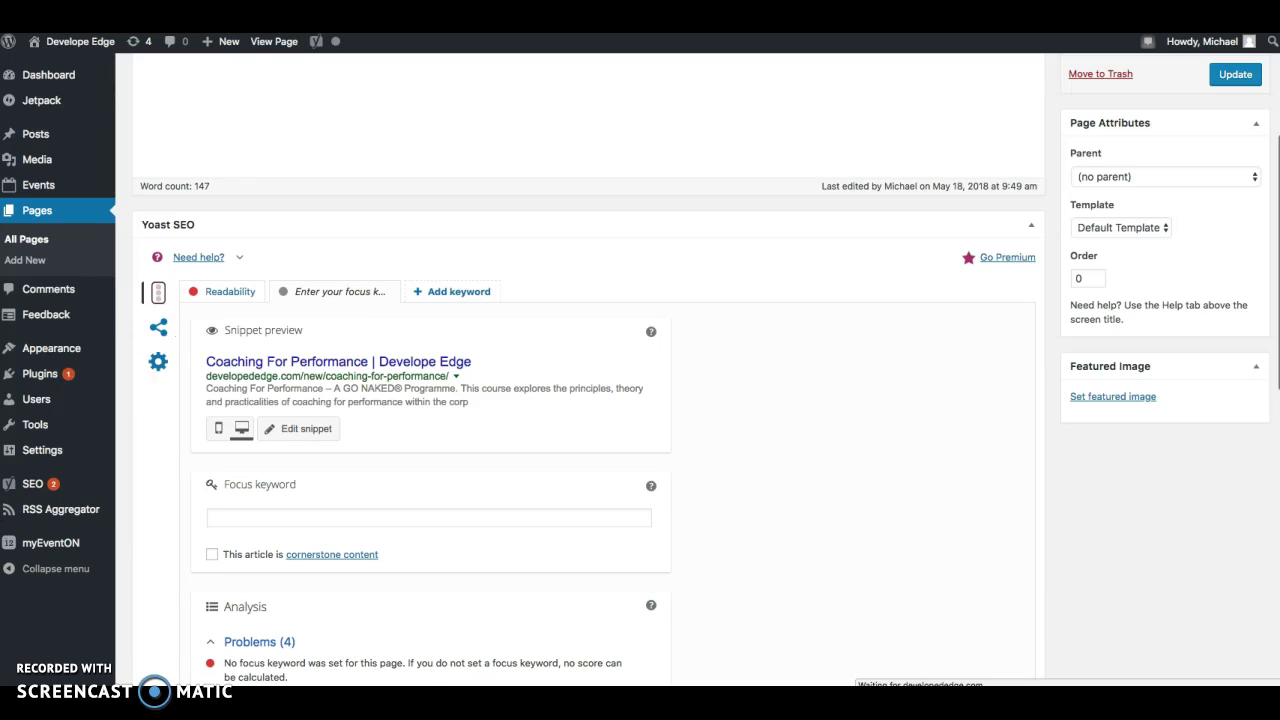